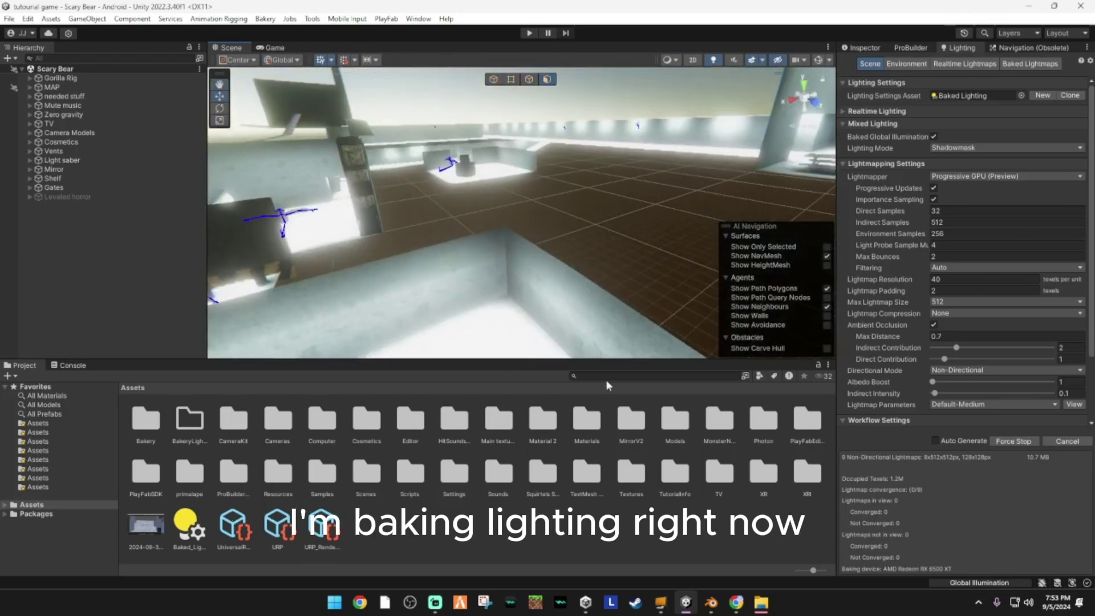
- Switch to the browser and download the source code zip from the FastIKFabric 1.2 release page
{"action": "left_click", "coordinate": [875, 47]}
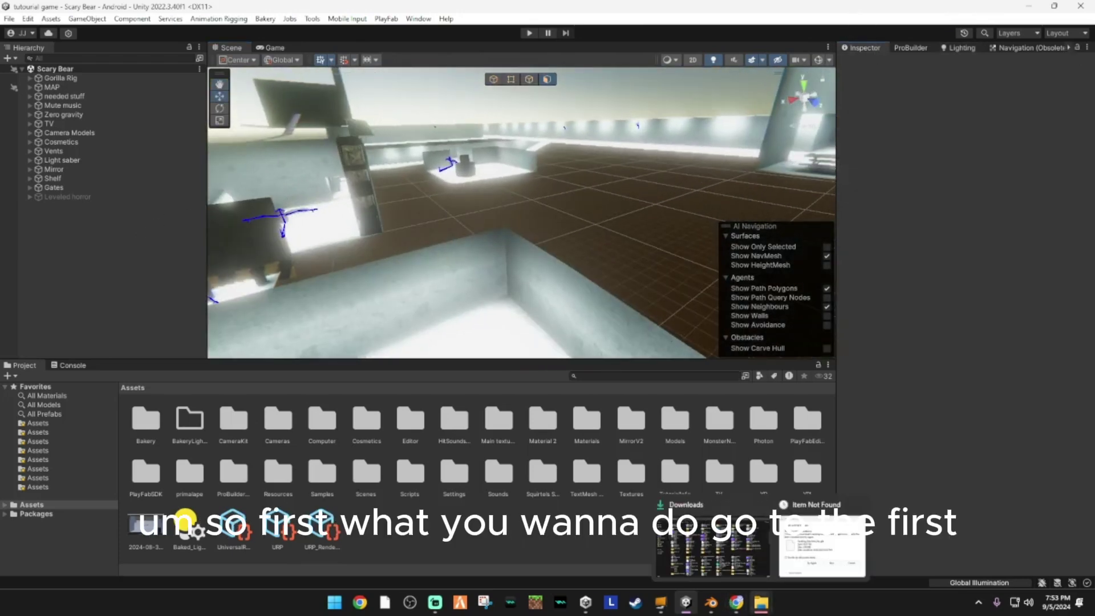
{"action": "left_click", "coordinate": [747, 602]}
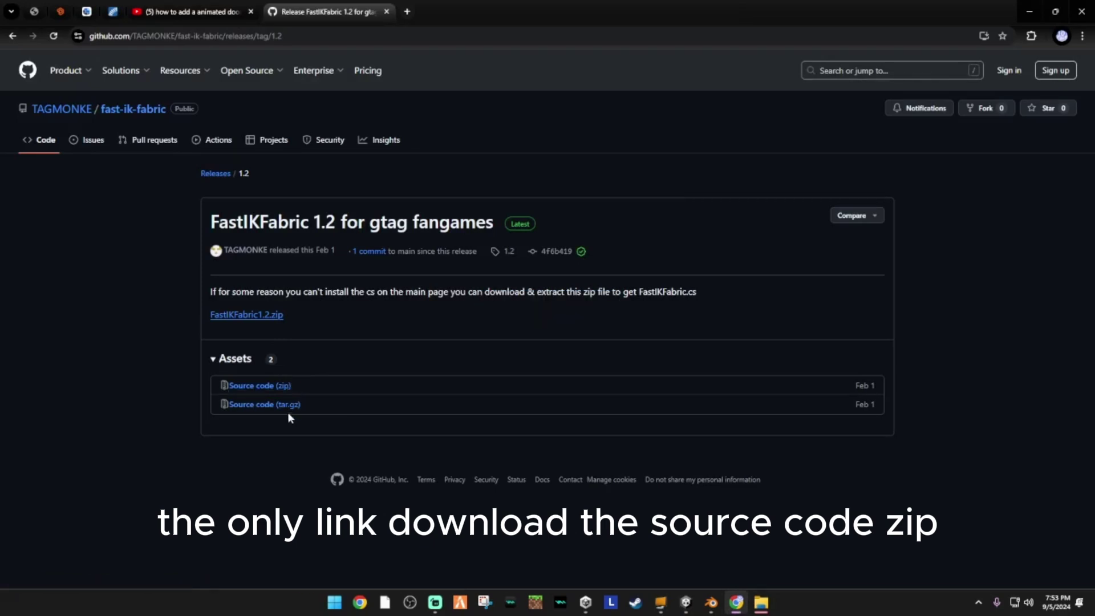
{"action": "left_click", "coordinate": [231, 386]}
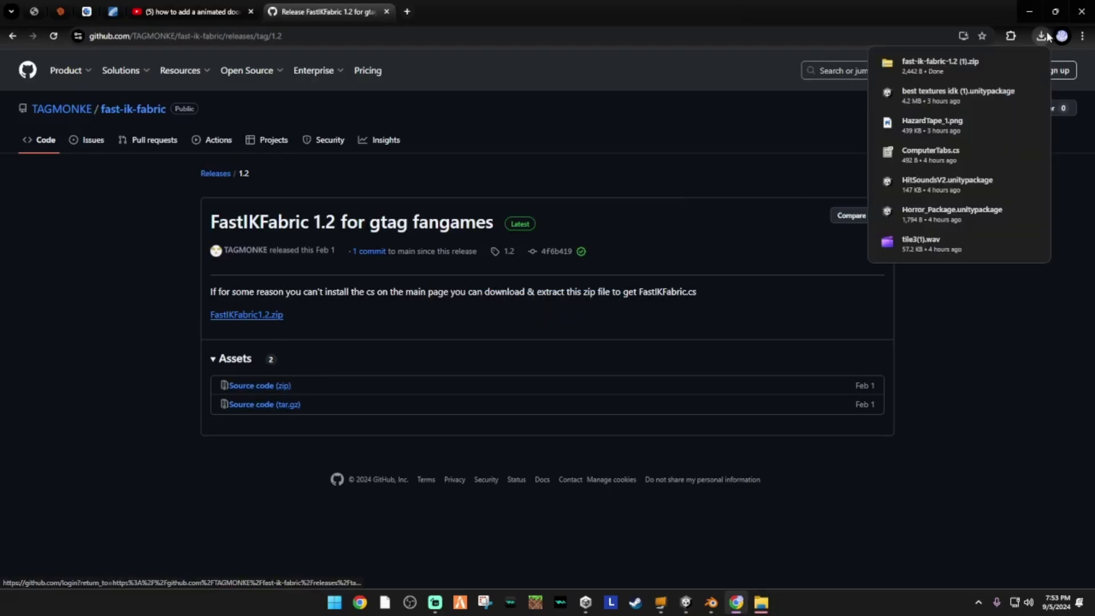
- Show the downloaded fast-ik-fabric-1.2 (1) zip in its folder and extract it to the suggested destination in Downloads
{"action": "right_click", "coordinate": [950, 70]}
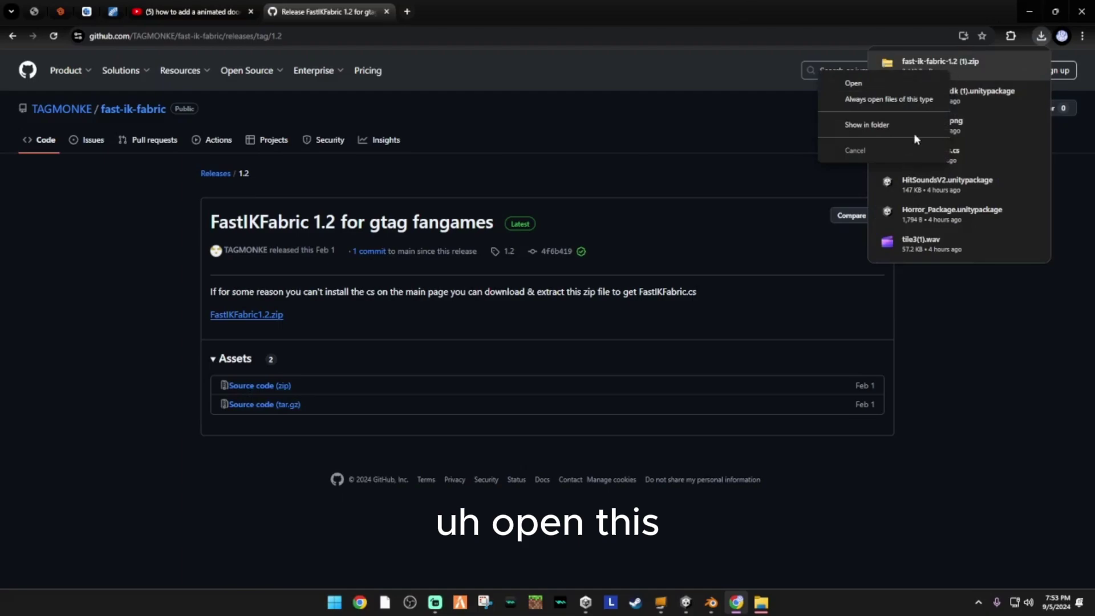
{"action": "left_click", "coordinate": [916, 139]}
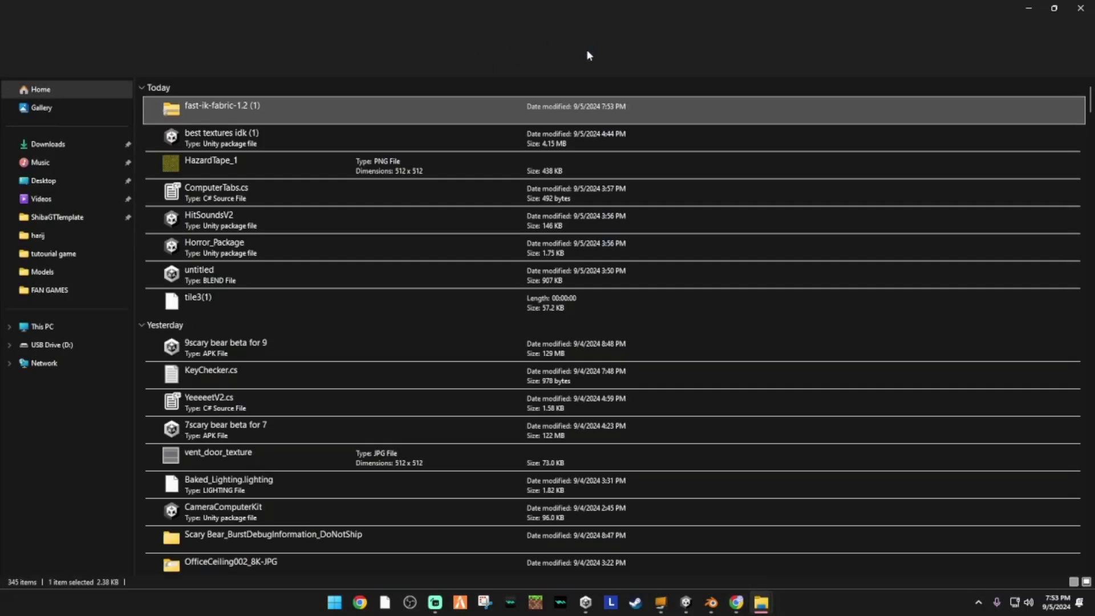
{"action": "left_click", "coordinate": [365, 61]}
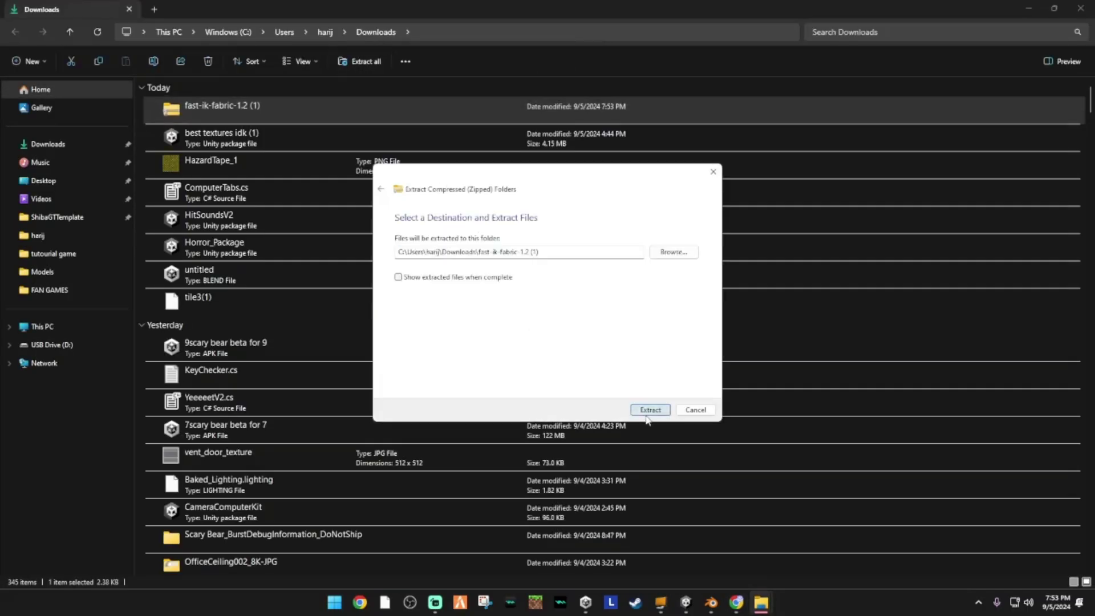
{"action": "left_click", "coordinate": [650, 412]}
- Open the extracted fast-ik-fabric-1.2 (1) folder and try to bring its script into the Unity project
{"action": "double_click", "coordinate": [217, 326]}
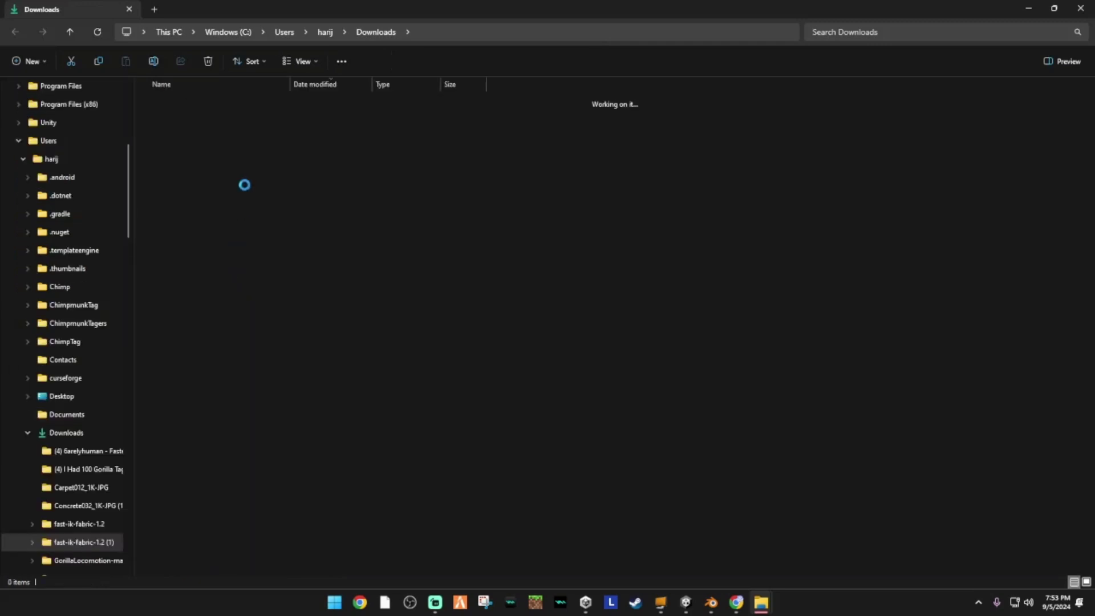
{"action": "double_click", "coordinate": [225, 122]}
{"action": "left_click_drag", "start_coordinate": [222, 123], "coordinate": [823, 612]}
{"action": "right_click_drag", "start_coordinate": [448, 223], "coordinate": [198, 315]}
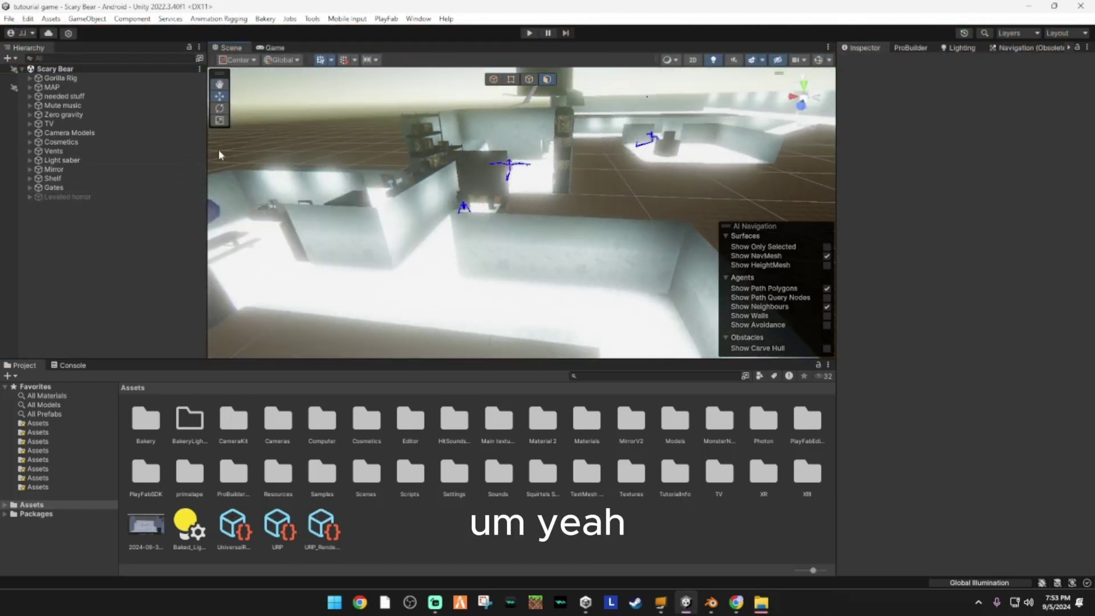
{"action": "right_click_drag", "start_coordinate": [425, 202], "coordinate": [410, 190]}
{"action": "left_click", "coordinate": [953, 49]}
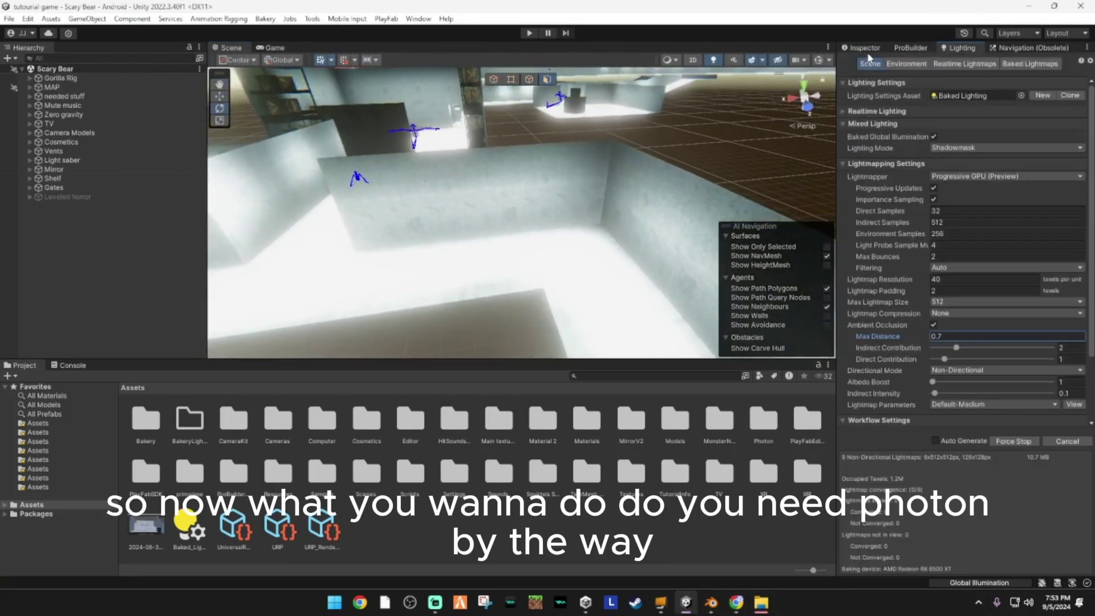
{"action": "left_click", "coordinate": [879, 49]}
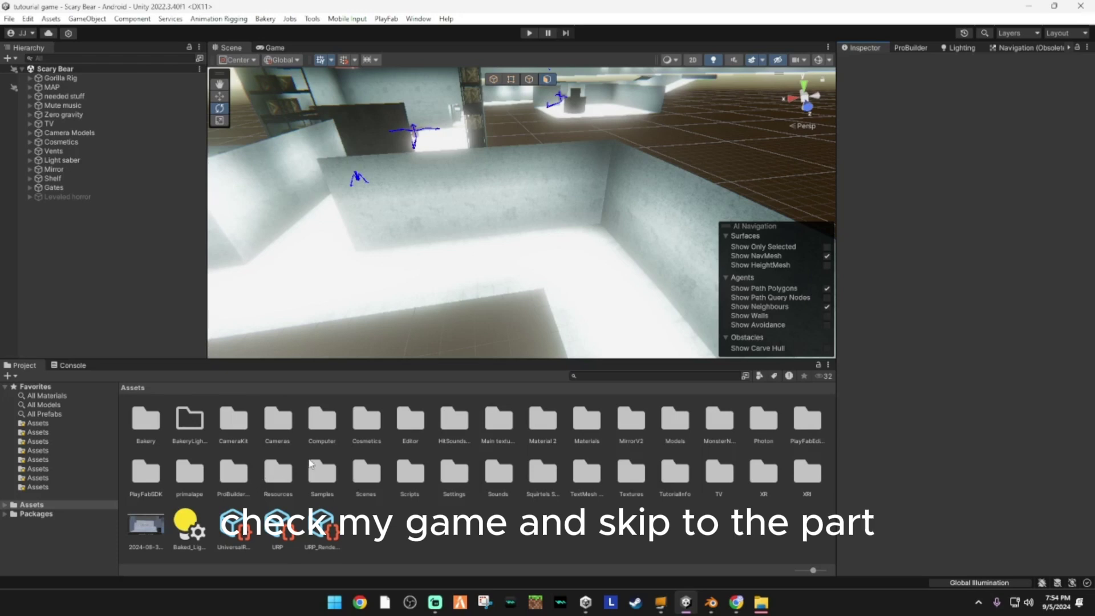
- Open the Player prefab from the project's Resources/PhotonVR folder for editing
{"action": "double_click", "coordinate": [278, 470]}
{"action": "double_click", "coordinate": [193, 421]}
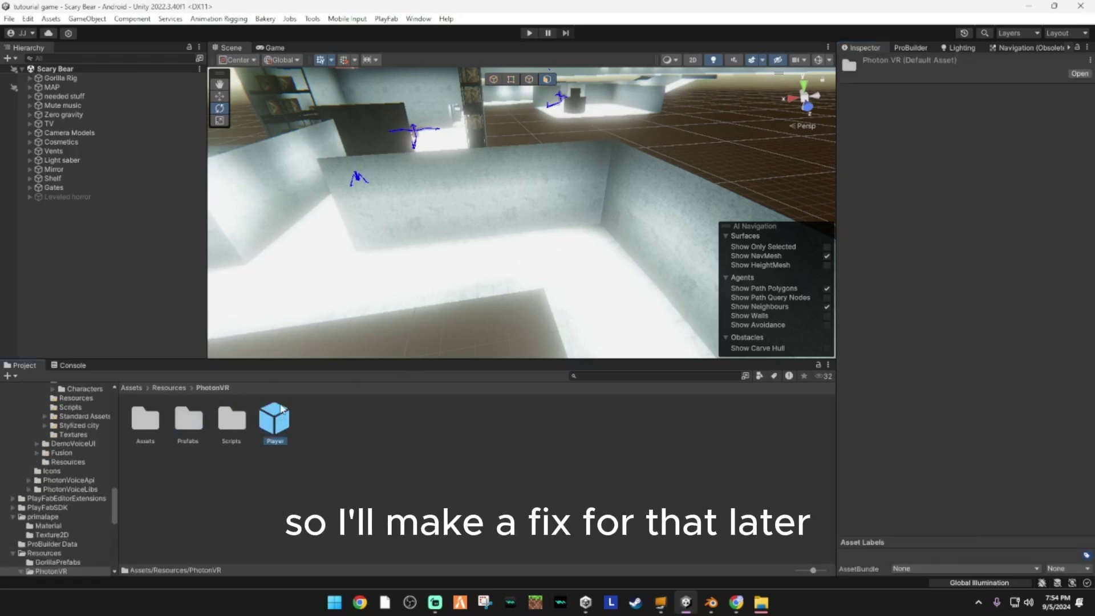
{"action": "double_click", "coordinate": [274, 421]}
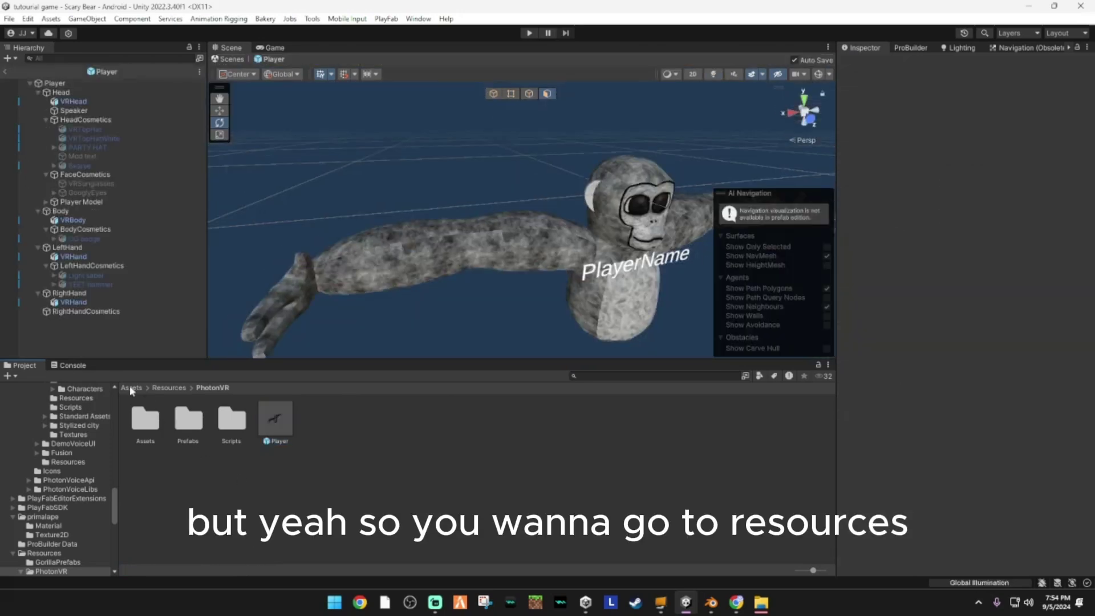
- Revisit the Resources/PhotonVR folder, then return to the top-level Assets folder and collapse its folder tree
{"action": "left_click", "coordinate": [131, 388]}
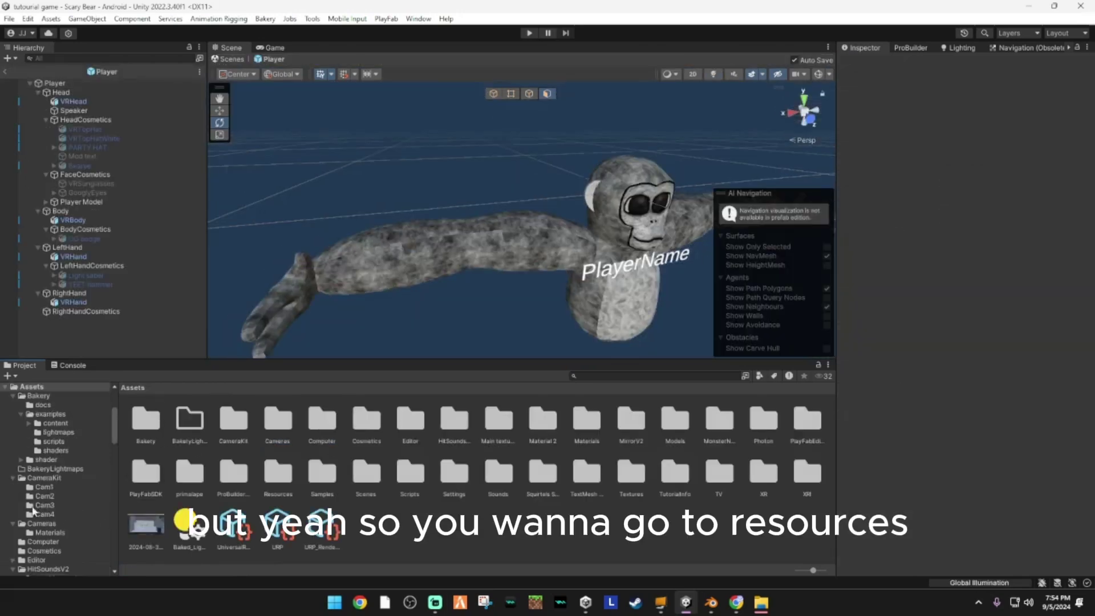
{"action": "double_click", "coordinate": [277, 474]}
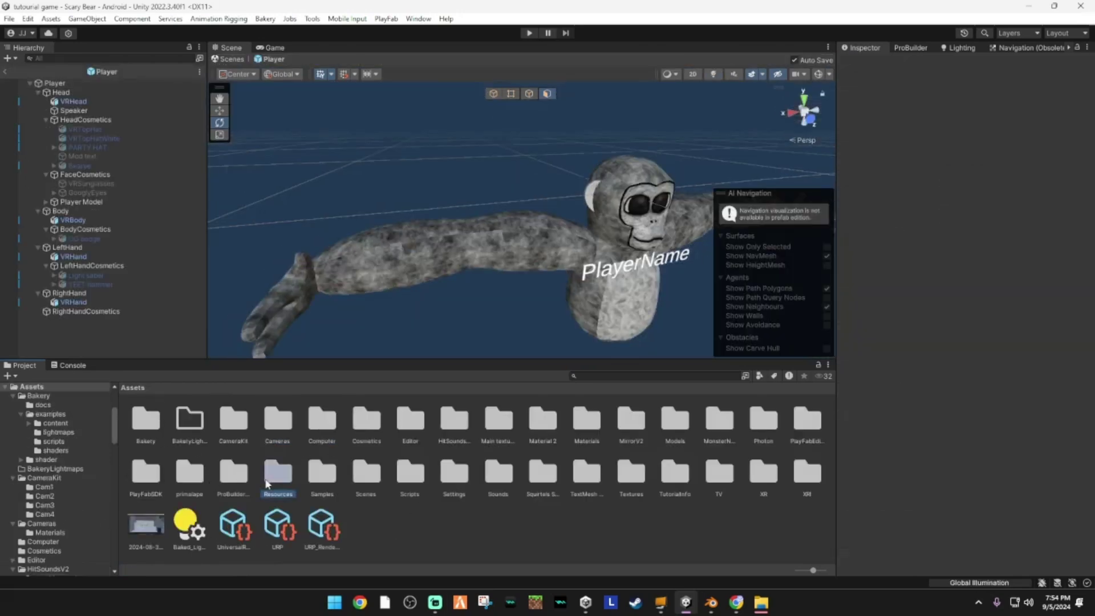
{"action": "double_click", "coordinate": [188, 421]}
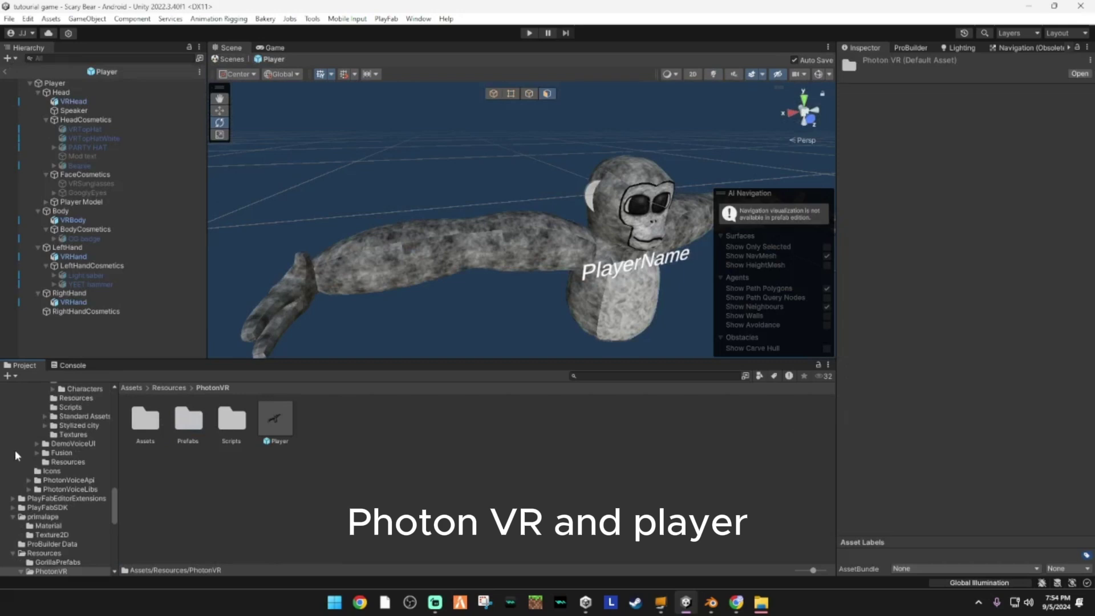
{"action": "scroll", "coordinate": [5, 455], "scroll_direction": "up", "scroll_amount": 10}
{"action": "left_click", "coordinate": [12, 387]}
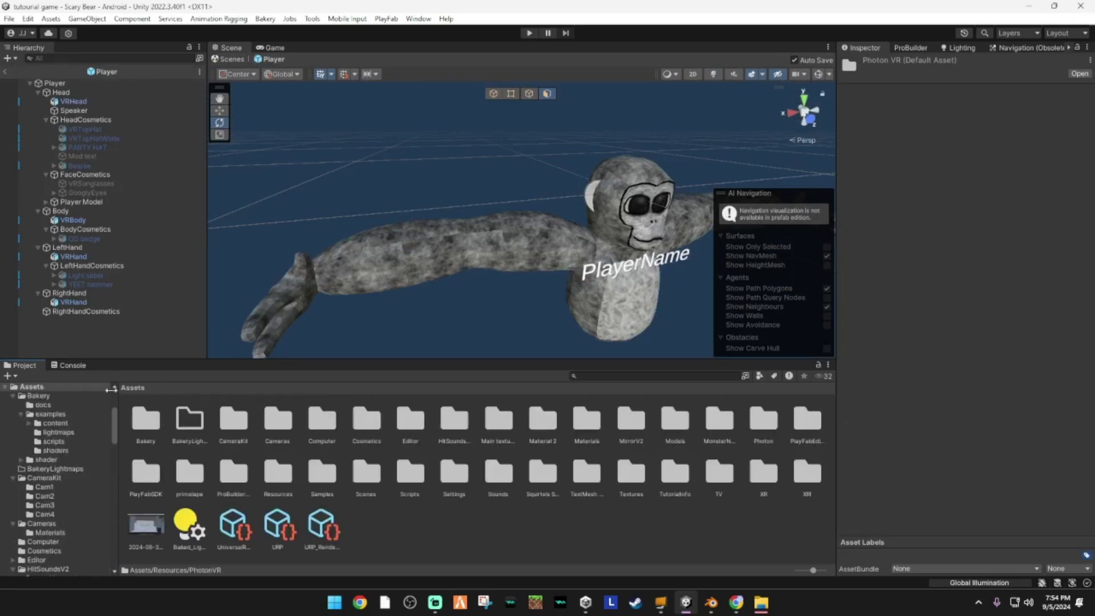
{"action": "left_click", "coordinate": [7, 388]}
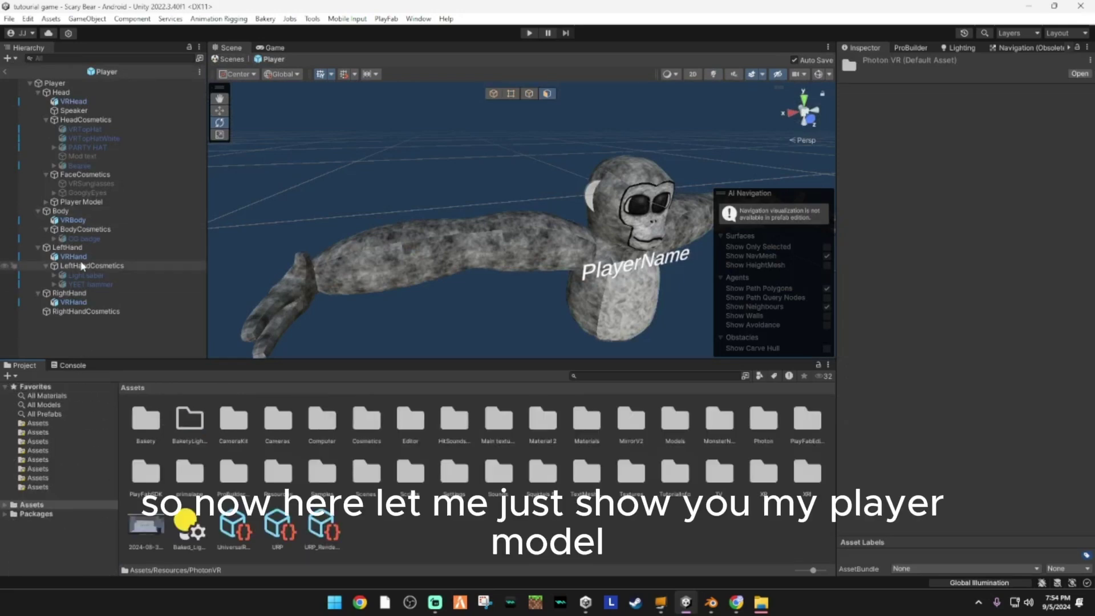
- Remove the existing Player Model object from the Head of the Player prefab
{"action": "left_click", "coordinate": [85, 202]}
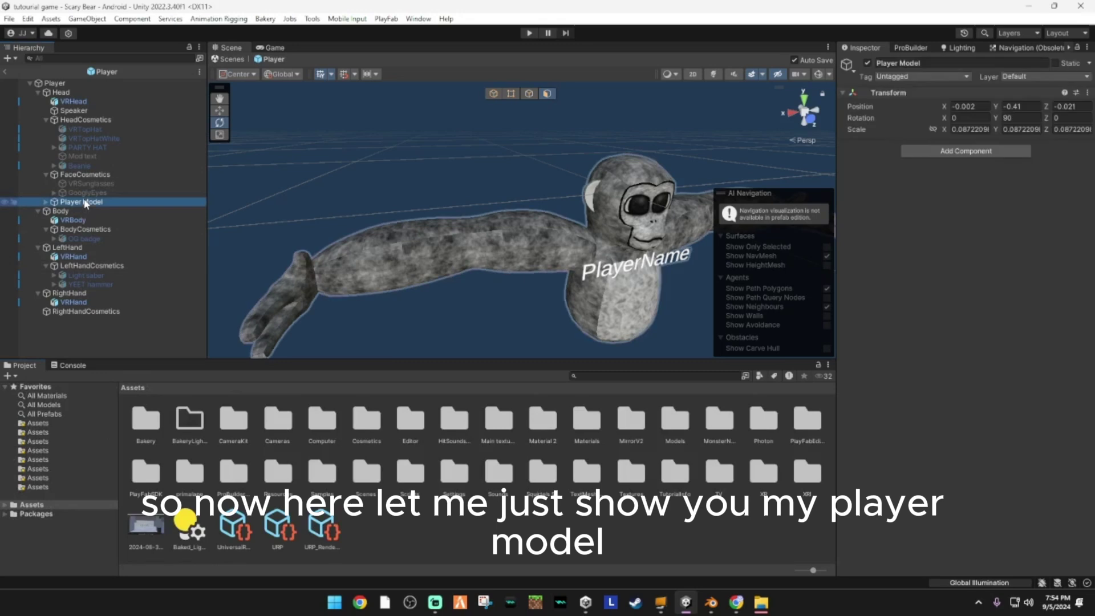
{"action": "right_click", "coordinate": [85, 202]}
{"action": "left_click", "coordinate": [116, 213]}
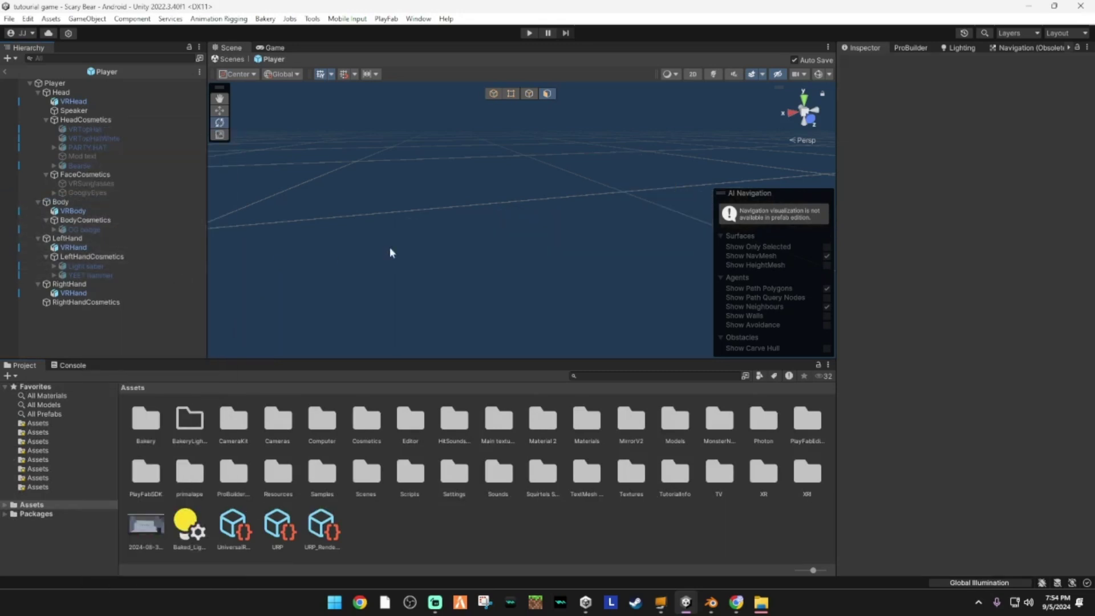
- Search the assets for "player mod", place the Player Model in the prefab scene and apply the monkey face texture to its face
{"action": "right_click_drag", "start_coordinate": [502, 281], "coordinate": [555, 461]}
{"action": "left_click", "coordinate": [619, 375]}
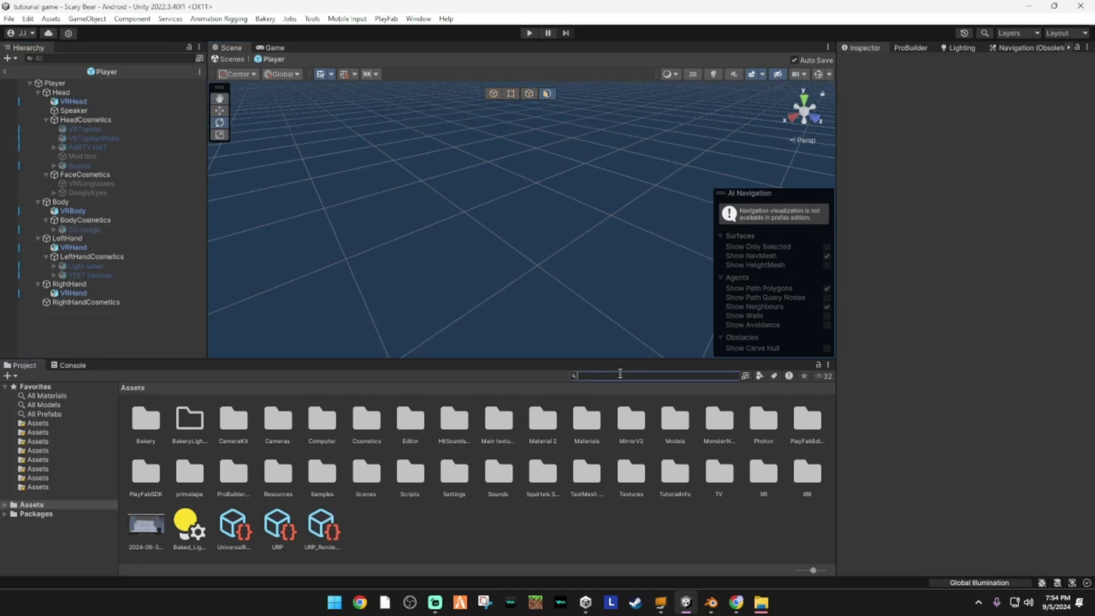
{"action": "type", "text": "player"}
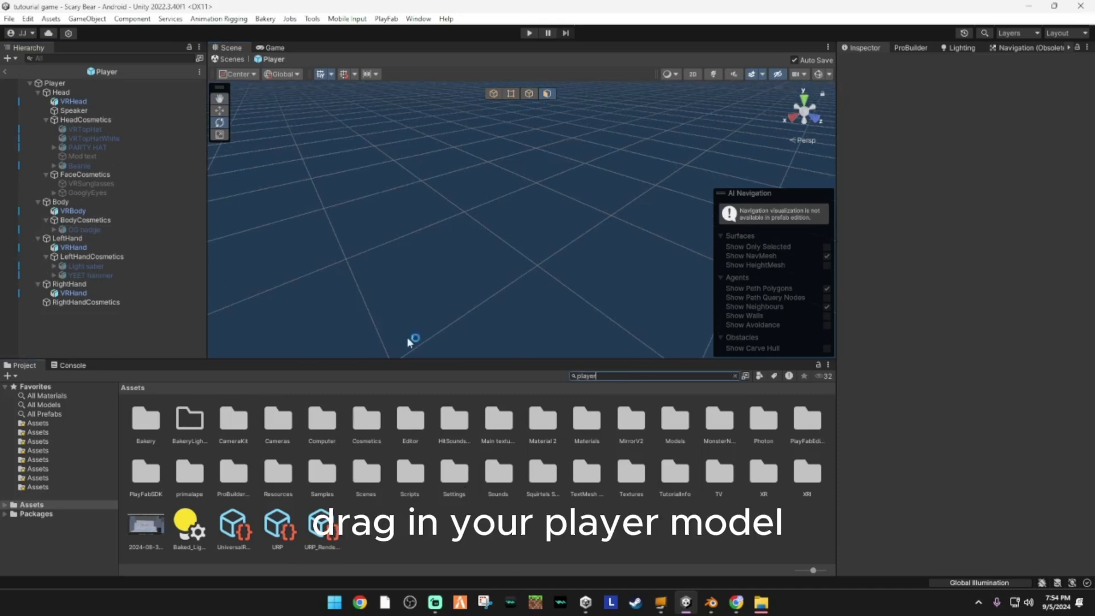
{"action": "type", "text": " mod"}
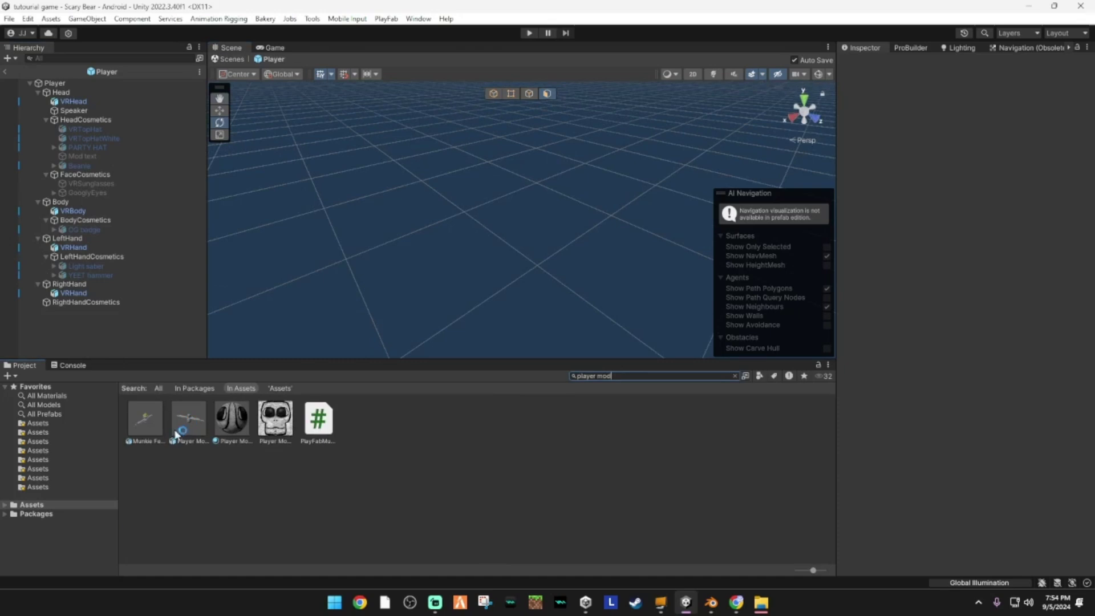
{"action": "left_click_drag", "start_coordinate": [251, 367], "coordinate": [487, 250]}
{"action": "right_click_drag", "start_coordinate": [448, 253], "coordinate": [223, 223]}
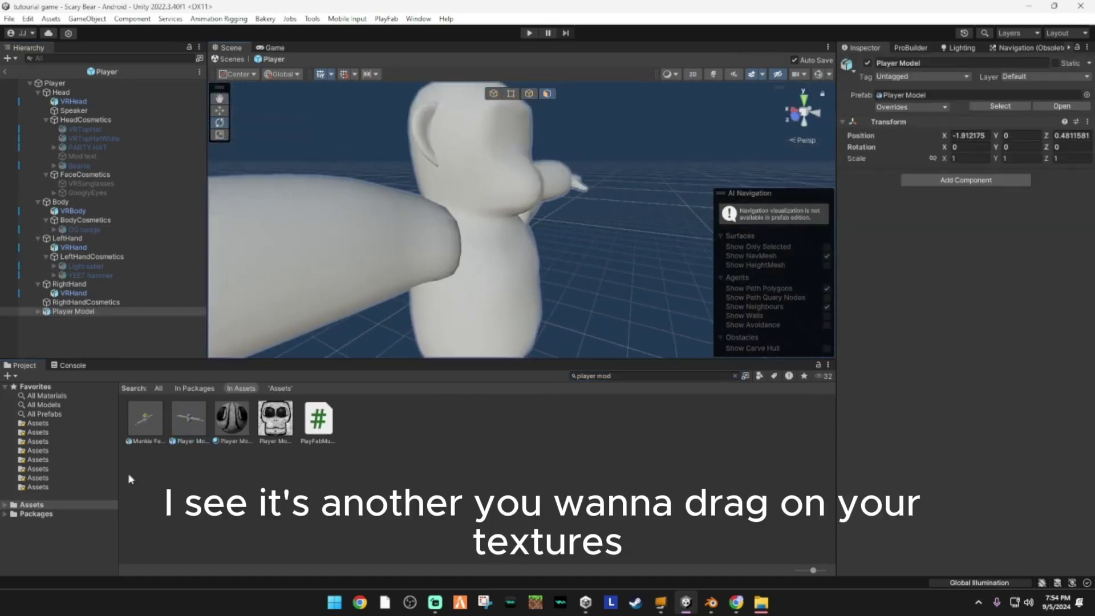
{"action": "left_click_drag", "start_coordinate": [463, 165], "coordinate": [569, 155]}
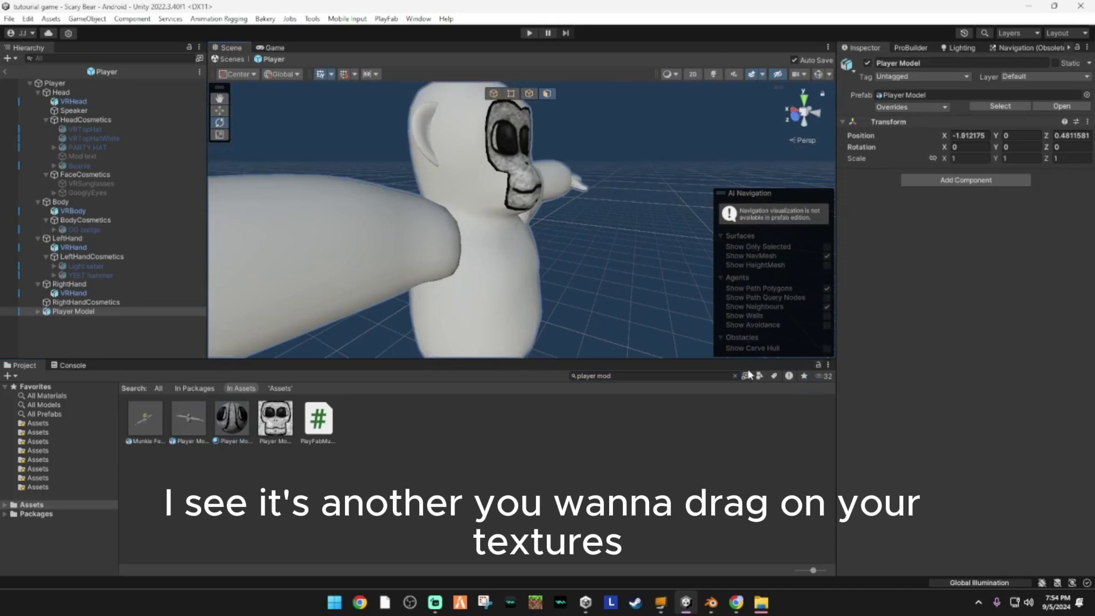
- Apply light_fur to the player model's body and arms and a lighter fur to its chest, and scale it down to about 0.134
{"action": "left_click", "coordinate": [734, 376]}
{"action": "type", "text": "fur"}
{"action": "right_click_drag", "start_coordinate": [617, 278], "coordinate": [429, 279]}
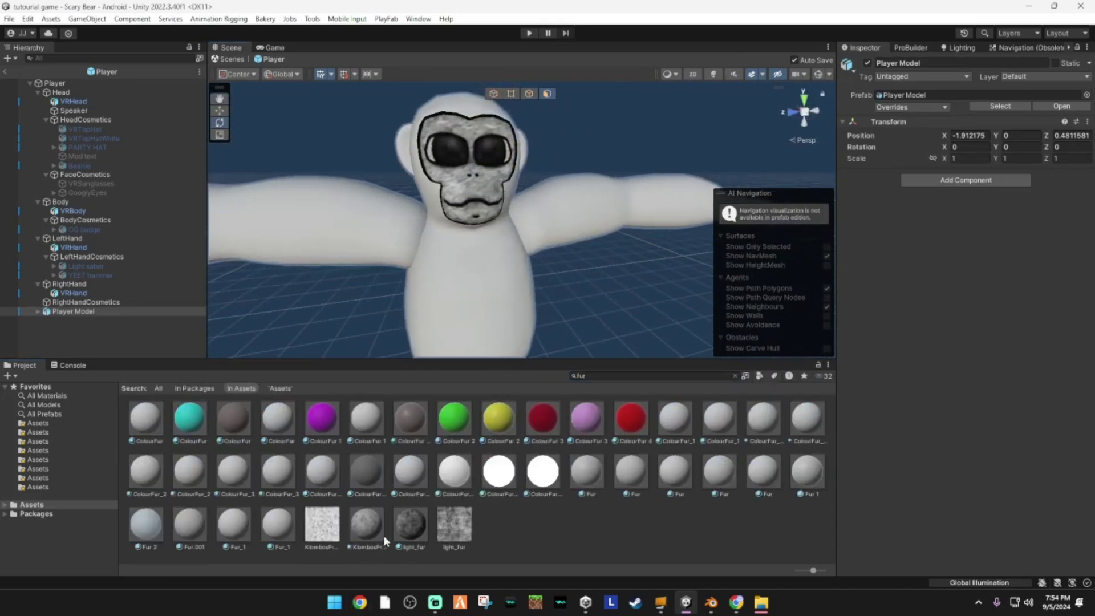
{"action": "left_click_drag", "start_coordinate": [468, 351], "coordinate": [474, 308]}
{"action": "left_click_drag", "start_coordinate": [376, 551], "coordinate": [405, 226]}
{"action": "left_click_drag", "start_coordinate": [498, 204], "coordinate": [485, 250], "text": "alt"}
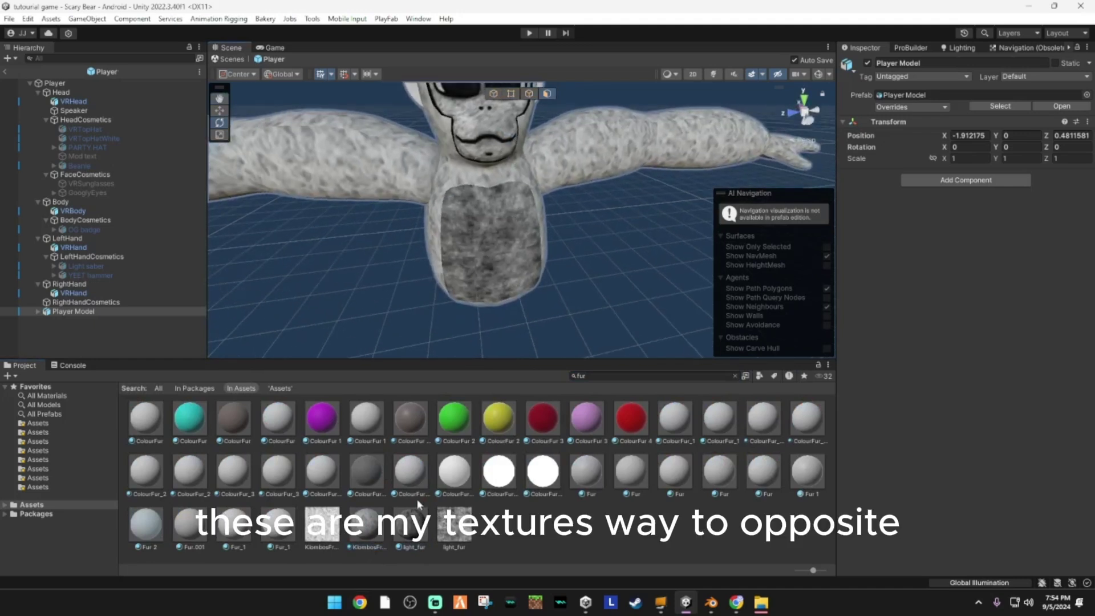
{"action": "left_click_drag", "start_coordinate": [411, 528], "coordinate": [391, 140]}
{"action": "left_click_drag", "start_coordinate": [400, 409], "coordinate": [485, 181]}
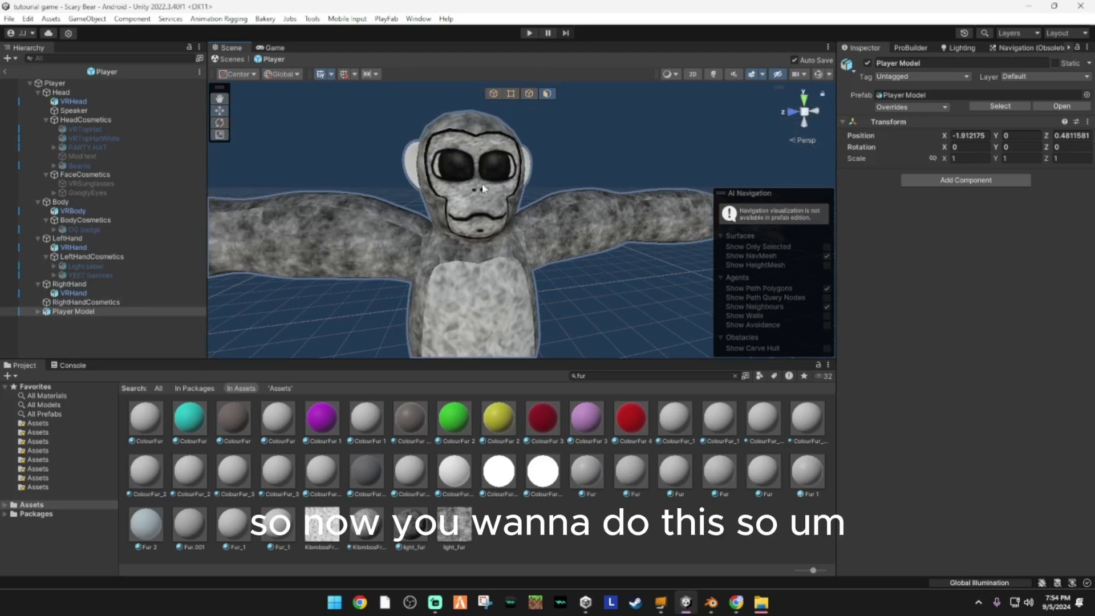
{"action": "left_click_drag", "start_coordinate": [474, 237], "coordinate": [446, 268]}
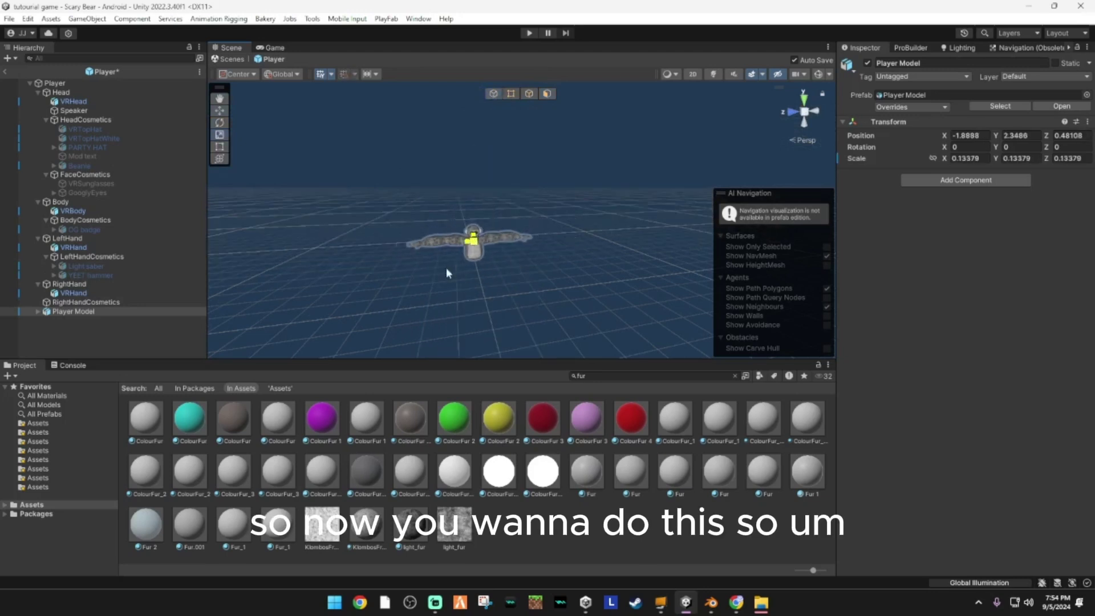
- Enable the Mesh Renderer on VRHead, VRBody and both VRHand objects together
{"action": "left_click", "coordinate": [80, 102]}
{"action": "left_click", "coordinate": [105, 211], "text": "ctrl"}
{"action": "left_click", "coordinate": [105, 248], "text": "ctrl"}
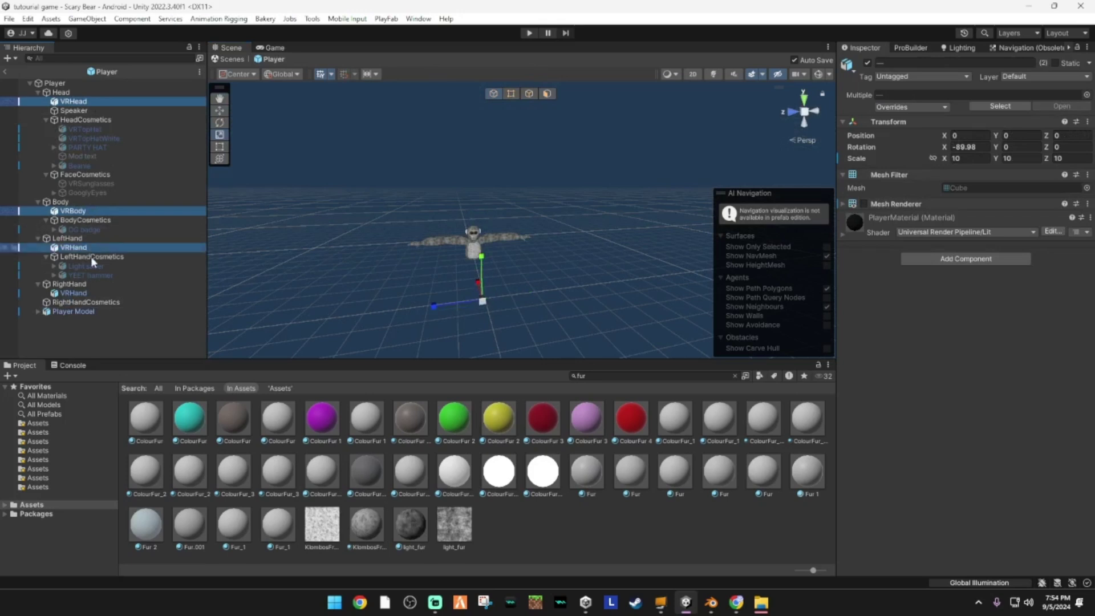
{"action": "left_click", "coordinate": [107, 292], "text": "ctrl"}
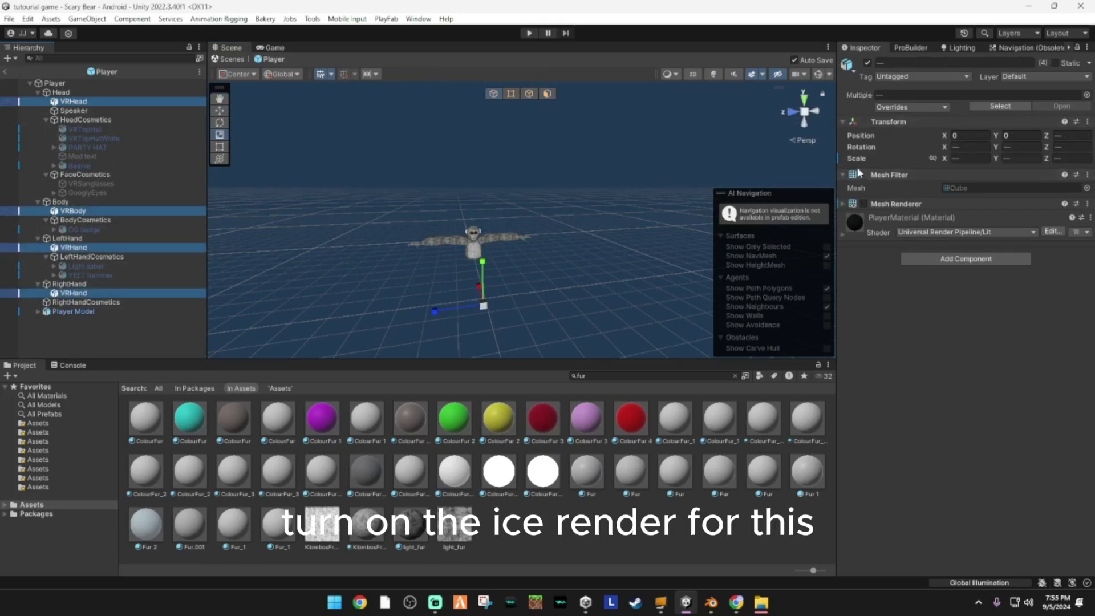
{"action": "left_click", "coordinate": [863, 204]}
{"action": "left_click", "coordinate": [599, 200]}
{"action": "right_click_drag", "start_coordinate": [599, 201], "coordinate": [371, 189]}
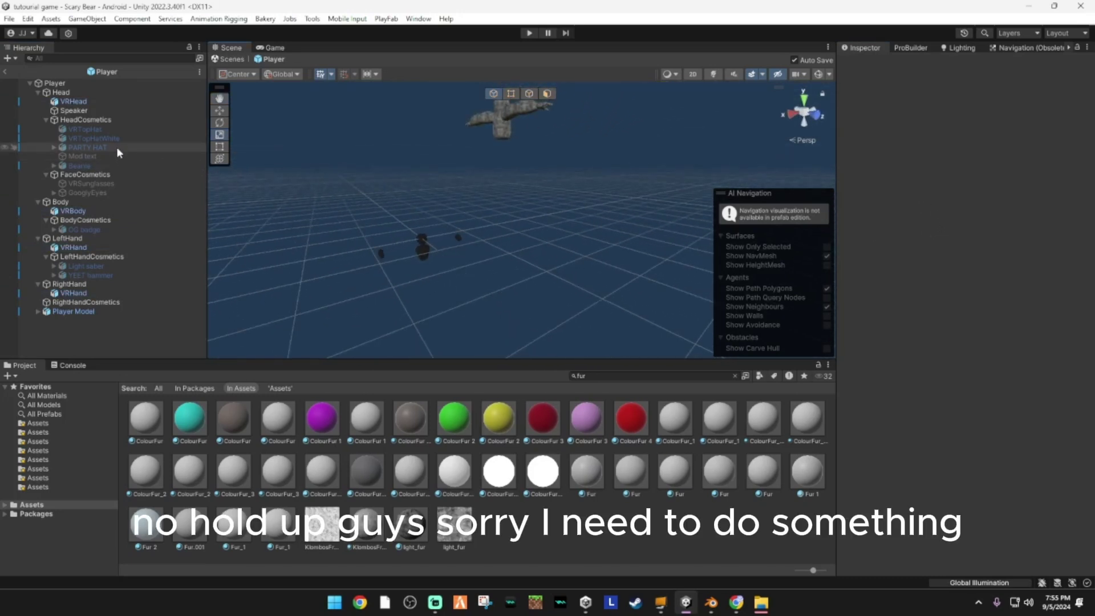
- Undo the recent prefab edits, including the renderer change, the newly placed player model and the loss of the PlayerName object
{"action": "key", "text": "ctrl+z"}
{"action": "key", "text": "ctrl+z"}
{"action": "key", "text": "ctrl+z"}
{"action": "key", "text": "ctrl+z"}
{"action": "key", "text": "ctrl+z"}
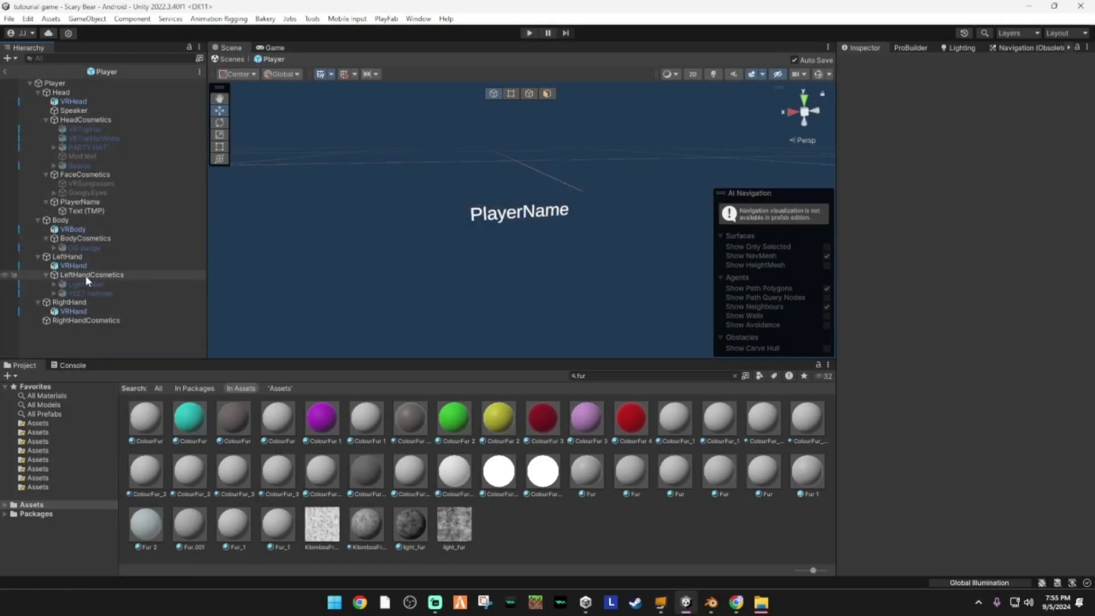
- Select both VRHand objects, VRHead and VRBody in the Player prefab and turn on their Mesh Renderers
{"action": "left_click", "coordinate": [67, 266]}
{"action": "left_click", "coordinate": [73, 311], "text": "ctrl"}
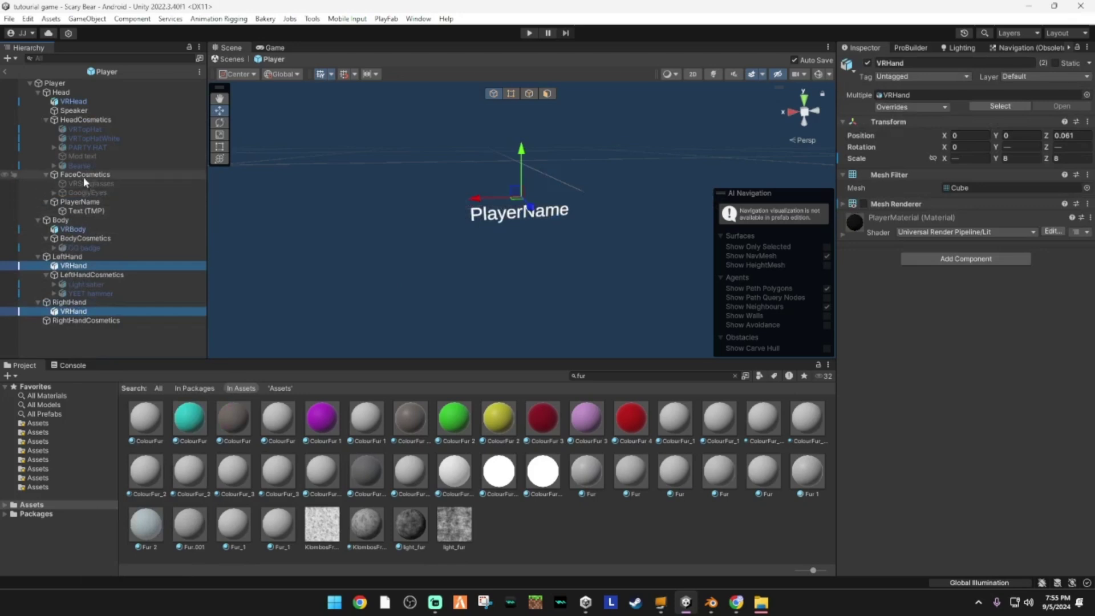
{"action": "left_click", "coordinate": [101, 102], "text": "ctrl"}
{"action": "left_click", "coordinate": [74, 229], "text": "ctrl"}
{"action": "left_click", "coordinate": [861, 203]}
{"action": "left_click", "coordinate": [593, 269]}
{"action": "scroll", "coordinate": [594, 269], "scroll_direction": "down", "scroll_amount": 5}
{"action": "right_click_drag", "start_coordinate": [595, 271], "coordinate": [453, 273]}
{"action": "key", "text": "w"}
{"action": "right_click_drag", "start_coordinate": [469, 212], "coordinate": [618, 288]}
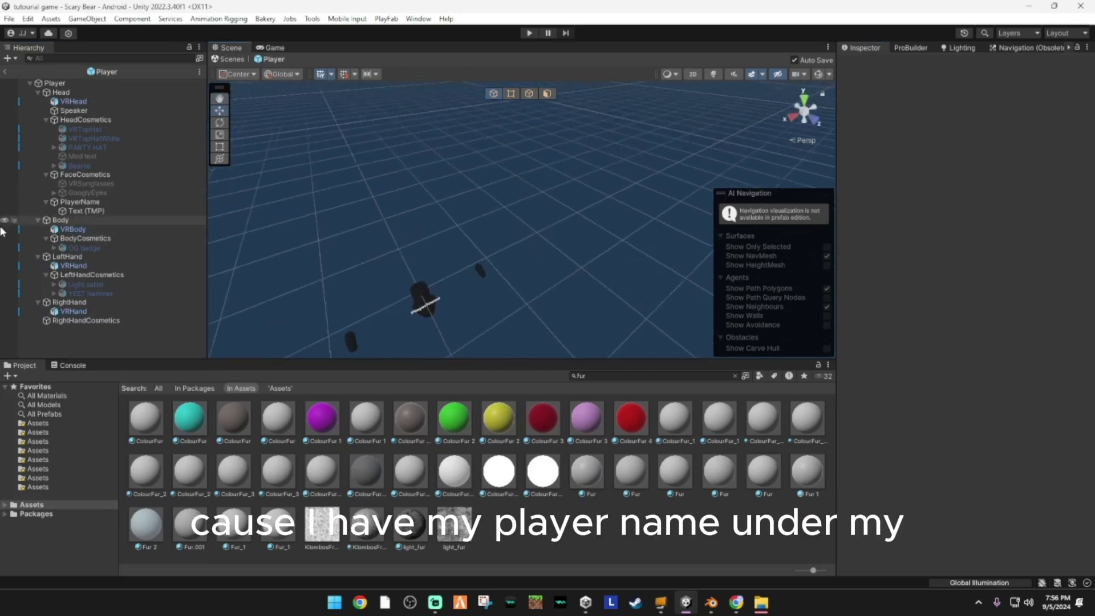
- Search the project assets for the player model and place Player Model in the Player prefab
{"action": "left_click", "coordinate": [735, 376]}
{"action": "type", "text": "playh"}
{"action": "key", "text": "BackSpace"}
{"action": "type", "text": "er"}
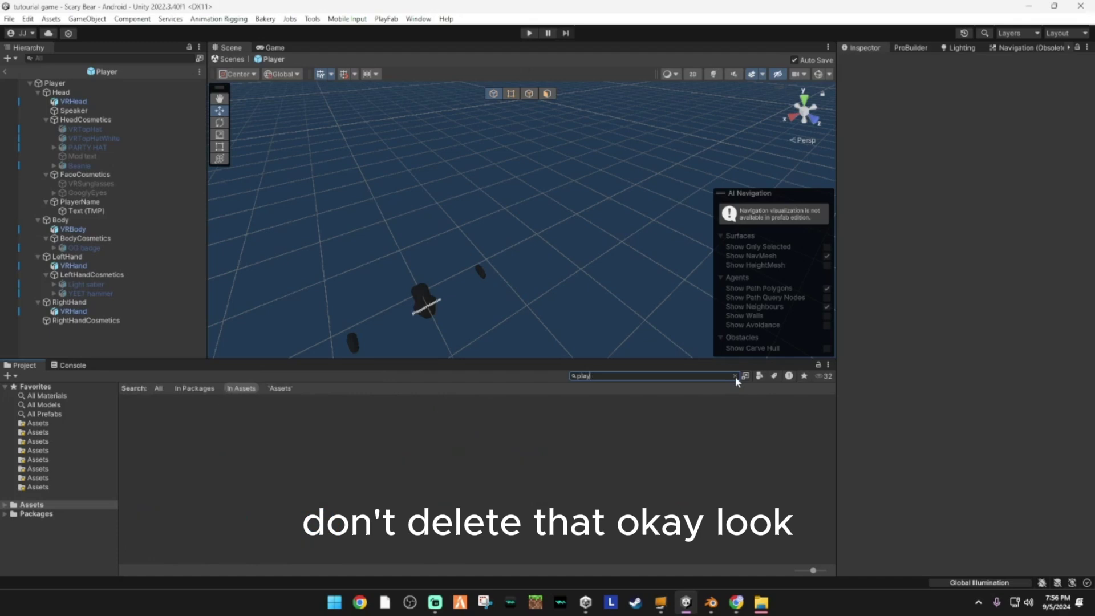
{"action": "type", "text": " model"}
{"action": "left_click_drag", "start_coordinate": [197, 428], "coordinate": [422, 302]}
{"action": "scroll", "coordinate": [335, 276], "scroll_direction": "down", "scroll_amount": 5}
{"action": "left_click_drag", "start_coordinate": [334, 276], "coordinate": [233, 240], "text": "alt"}
{"action": "left_click_drag", "start_coordinate": [232, 410], "coordinate": [618, 197]}
- Find the fur materials and apply light_fur to the model's body and arms and a lighter fur to its chest
{"action": "left_click", "coordinate": [734, 375]}
{"action": "type", "text": "fur"}
{"action": "left_click_drag", "start_coordinate": [411, 524], "coordinate": [488, 303]}
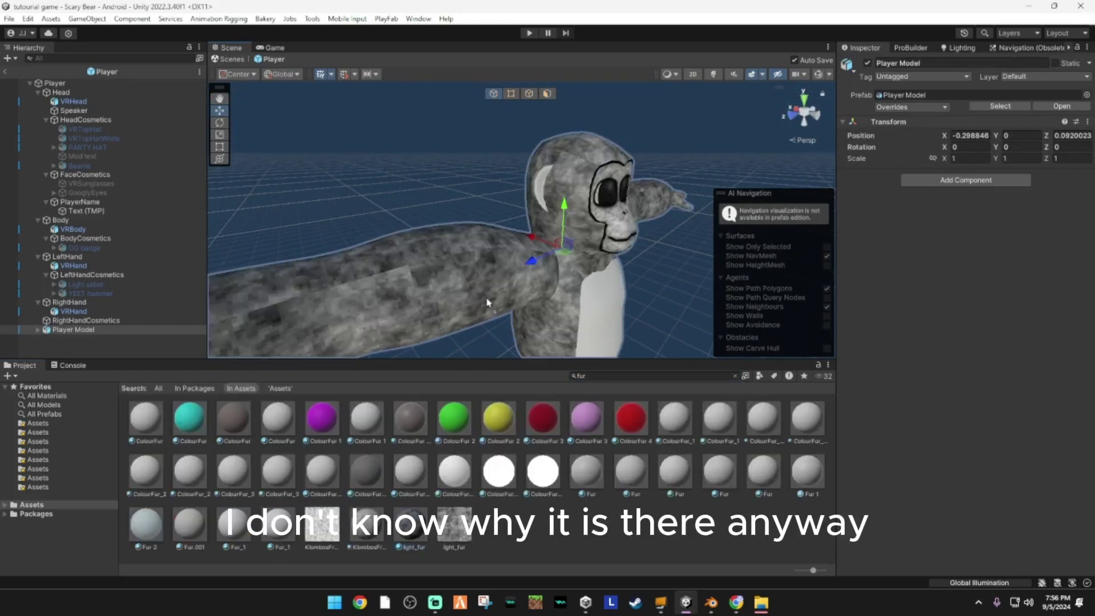
{"action": "left_click_drag", "start_coordinate": [639, 324], "coordinate": [623, 328]}
{"action": "left_click", "coordinate": [630, 327]}
- Scale Player Model down uniformly to about 0.085 and lower it toward the old VR body
{"action": "left_click", "coordinate": [73, 330]}
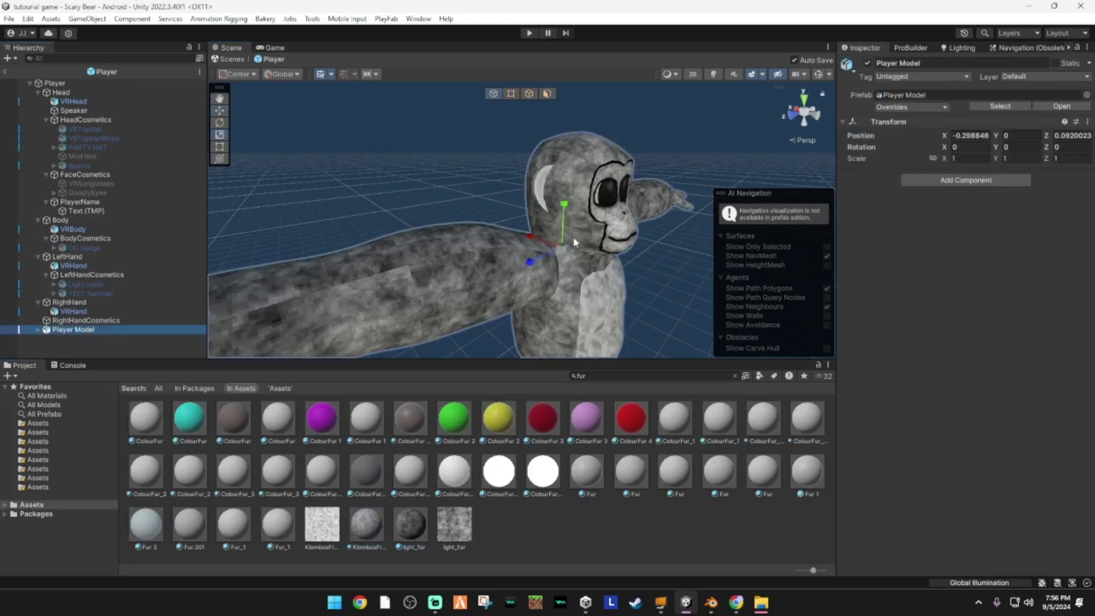
{"action": "key", "text": "f"}
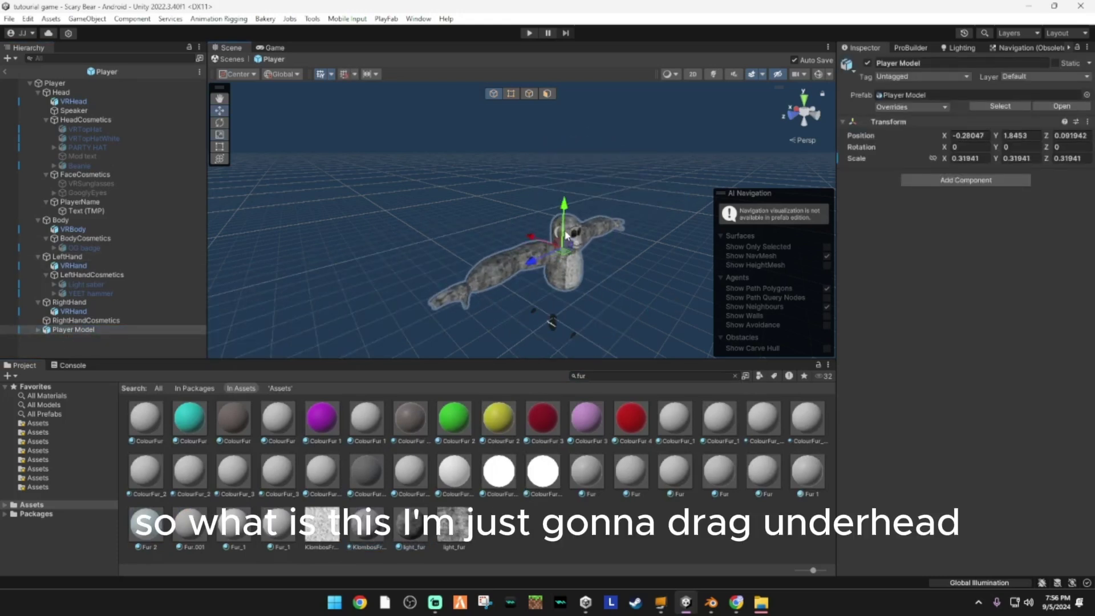
{"action": "left_click", "coordinate": [558, 238]}
{"action": "left_click", "coordinate": [564, 224]}
{"action": "left_click_drag", "start_coordinate": [563, 212], "coordinate": [553, 278]}
{"action": "right_click_drag", "start_coordinate": [553, 277], "coordinate": [582, 169]}
{"action": "left_click_drag", "start_coordinate": [554, 188], "coordinate": [526, 204]}
{"action": "key", "text": "w"}
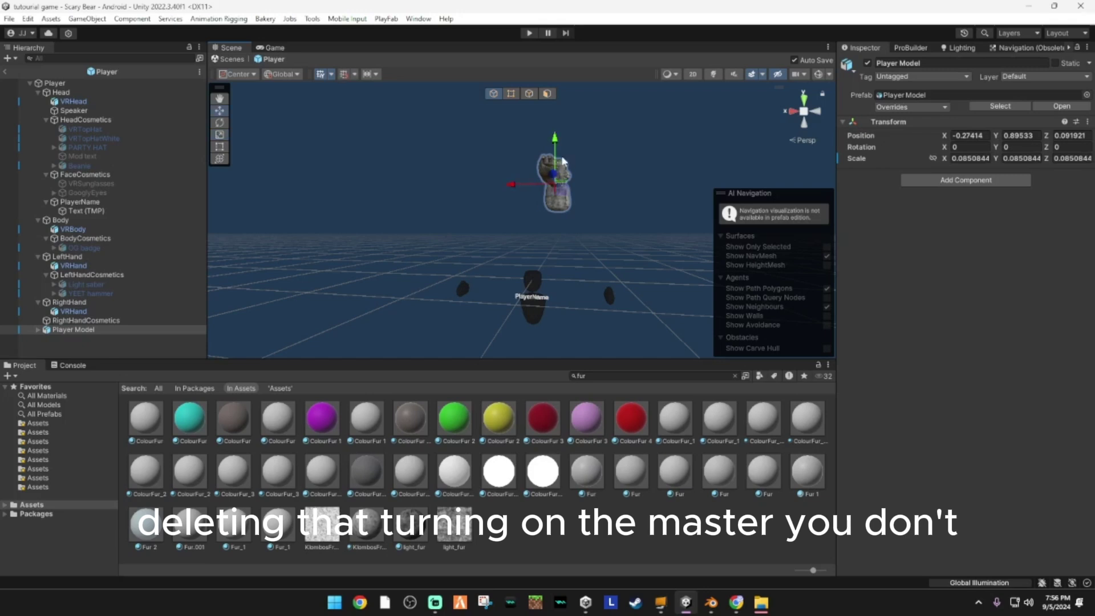
- Lower Player Model to the VR body's level and rotate it 90 degrees about Y
{"action": "left_click_drag", "start_coordinate": [556, 163], "coordinate": [556, 253]}
{"action": "key", "text": "e"}
{"action": "left_click_drag", "start_coordinate": [541, 292], "coordinate": [666, 335]}
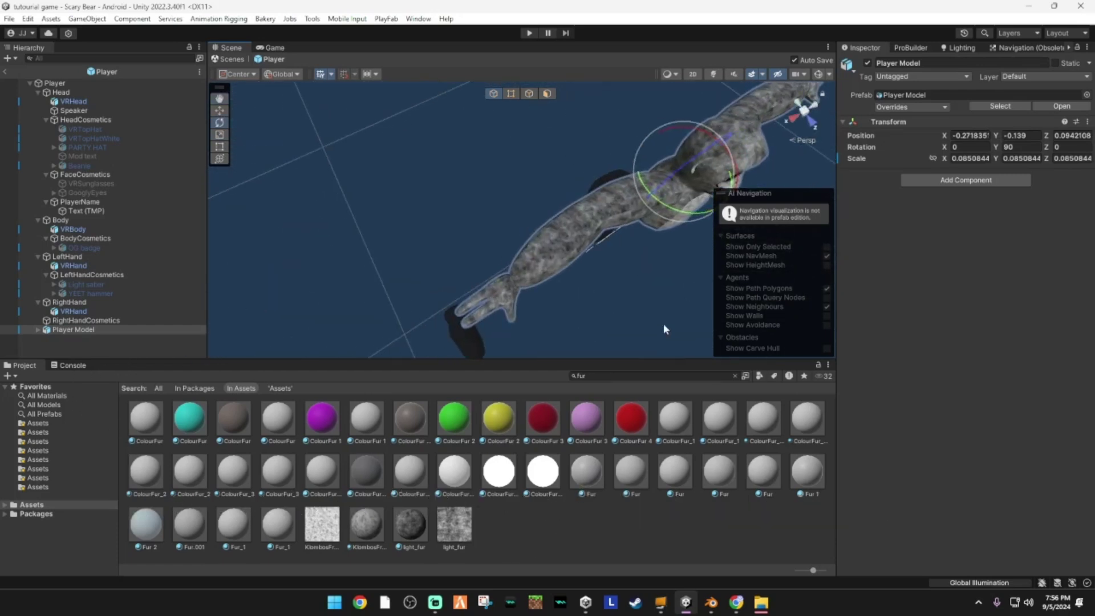
- Align Player Model with the VR head and body at about X 0.001, Y -0.409, Z -0.018
{"action": "key", "text": "w"}
{"action": "left_click_drag", "start_coordinate": [671, 189], "coordinate": [602, 187]}
{"action": "left_click_drag", "start_coordinate": [602, 187], "coordinate": [303, 283], "text": "alt"}
{"action": "scroll", "coordinate": [303, 284], "scroll_direction": "up", "scroll_amount": 4}
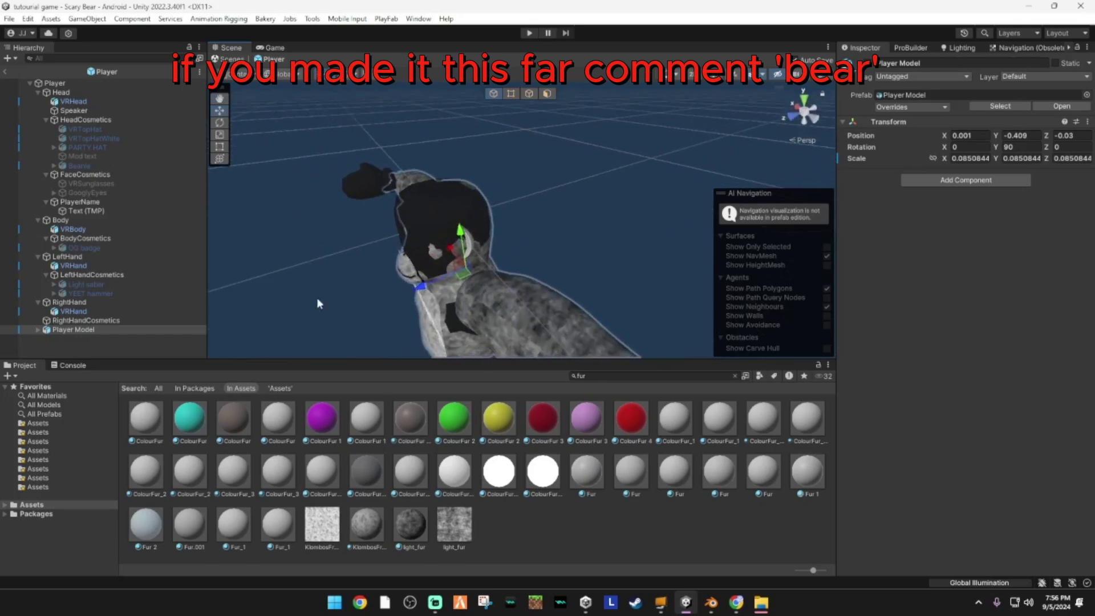
{"action": "left_click_drag", "start_coordinate": [423, 287], "coordinate": [421, 289]}
{"action": "right_click_drag", "start_coordinate": [456, 298], "coordinate": [596, 292]}
{"action": "key", "text": "s"}
{"action": "key", "text": "d"}
{"action": "key", "text": "w"}
{"action": "key", "text": "s"}
{"action": "key", "text": "a"}
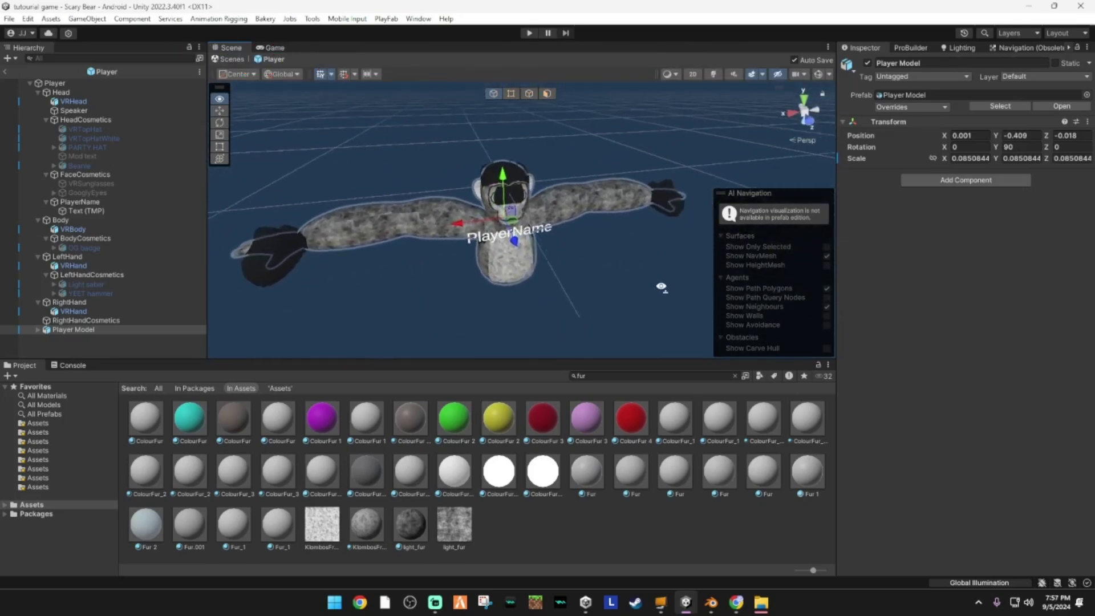
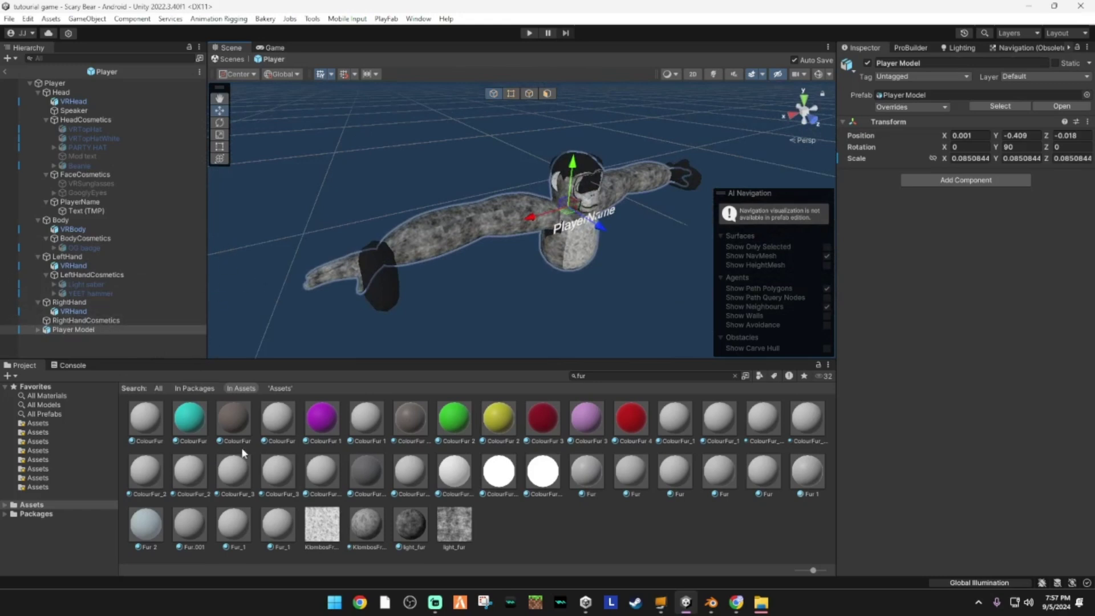
- Select both VRHand objects, VRBody and VRHead together and turn off their Mesh Renderers
{"action": "left_click", "coordinate": [123, 309]}
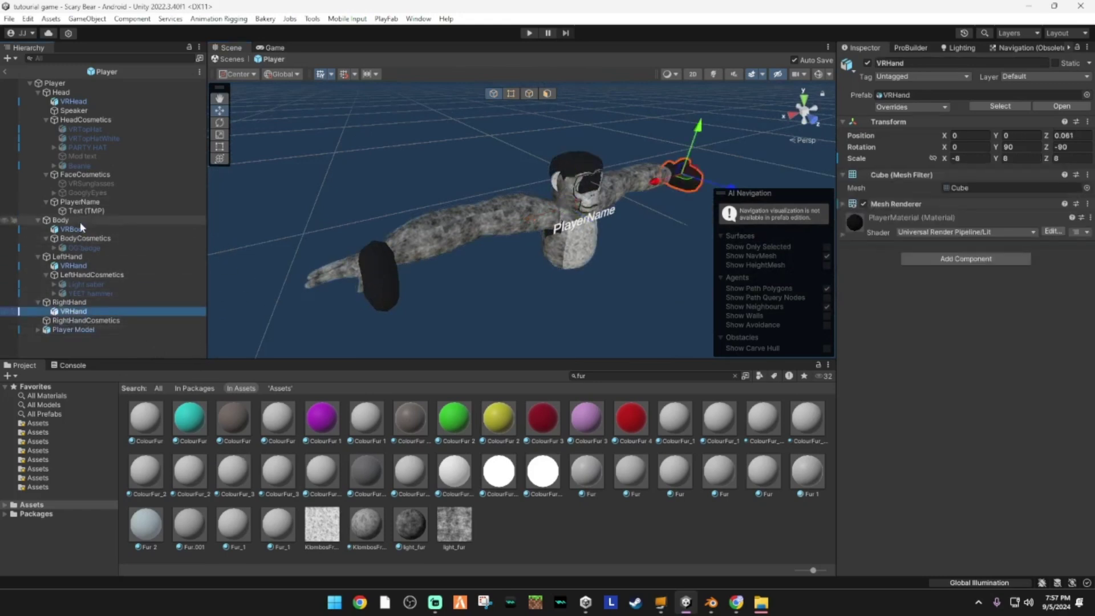
{"action": "left_click", "coordinate": [74, 265], "text": "ctrl"}
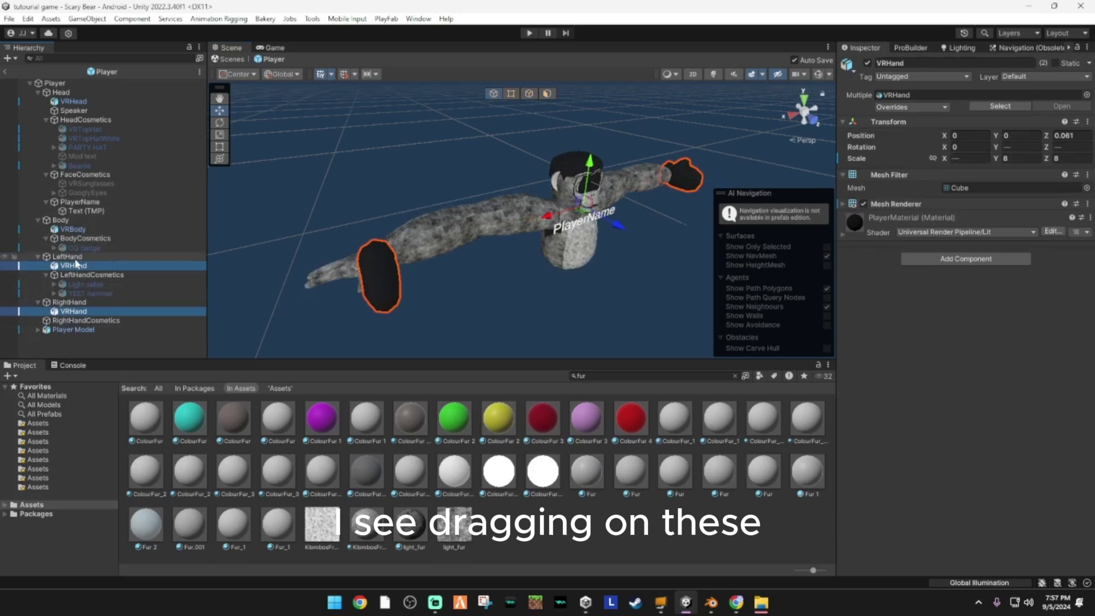
{"action": "left_click", "coordinate": [73, 229], "text": "ctrl"}
{"action": "left_click", "coordinate": [74, 101], "text": "ctrl"}
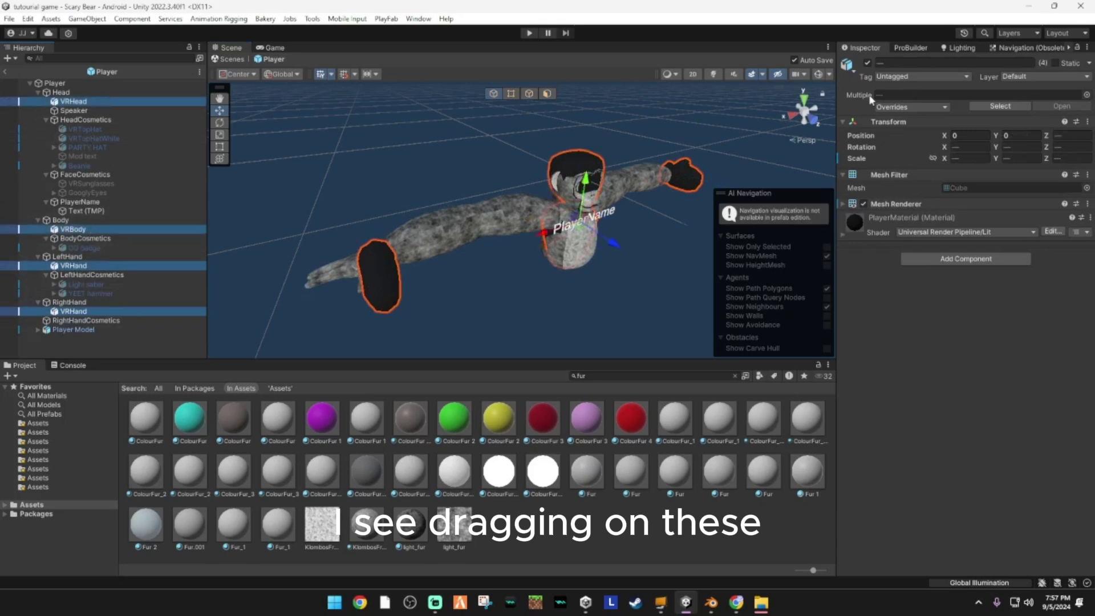
{"action": "left_click", "coordinate": [864, 203]}
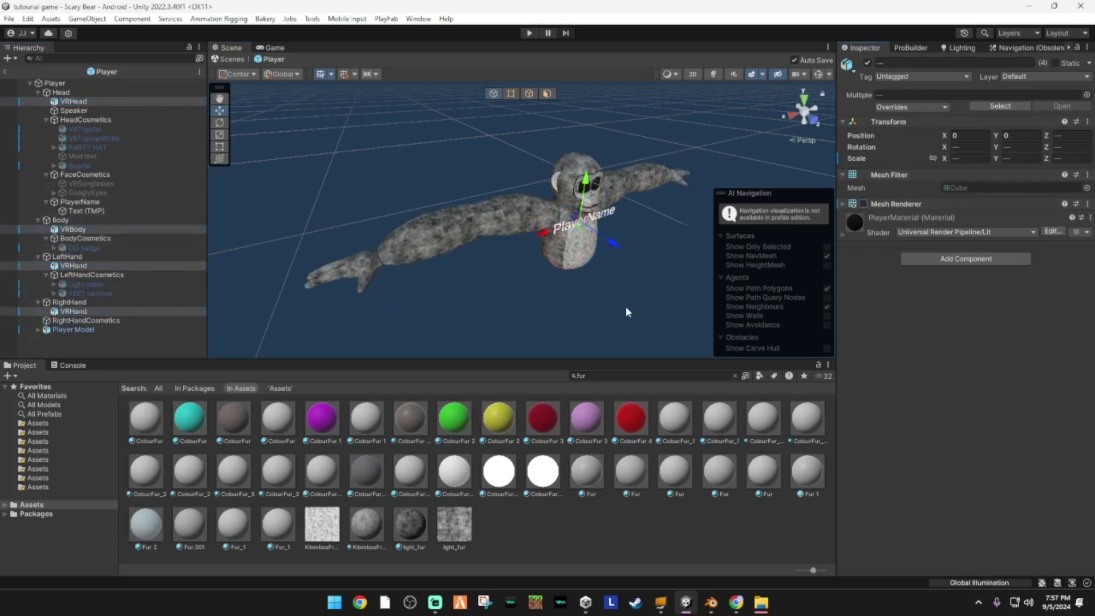
- Make Player Model a child of the Head object in the Player prefab
{"action": "left_click", "coordinate": [73, 330]}
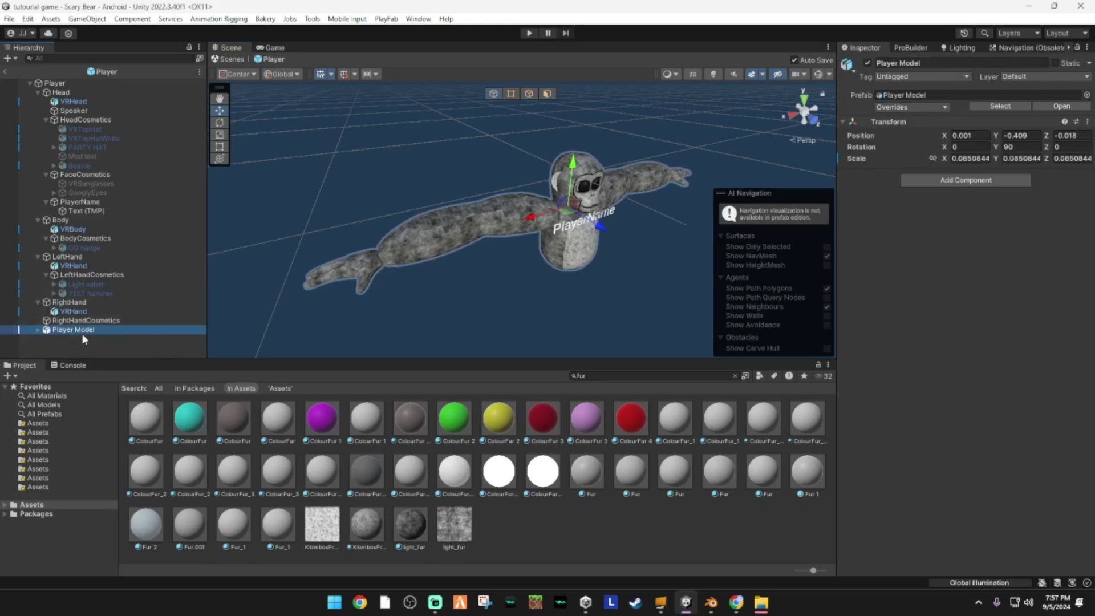
{"action": "left_click_drag", "start_coordinate": [83, 333], "coordinate": [80, 93]}
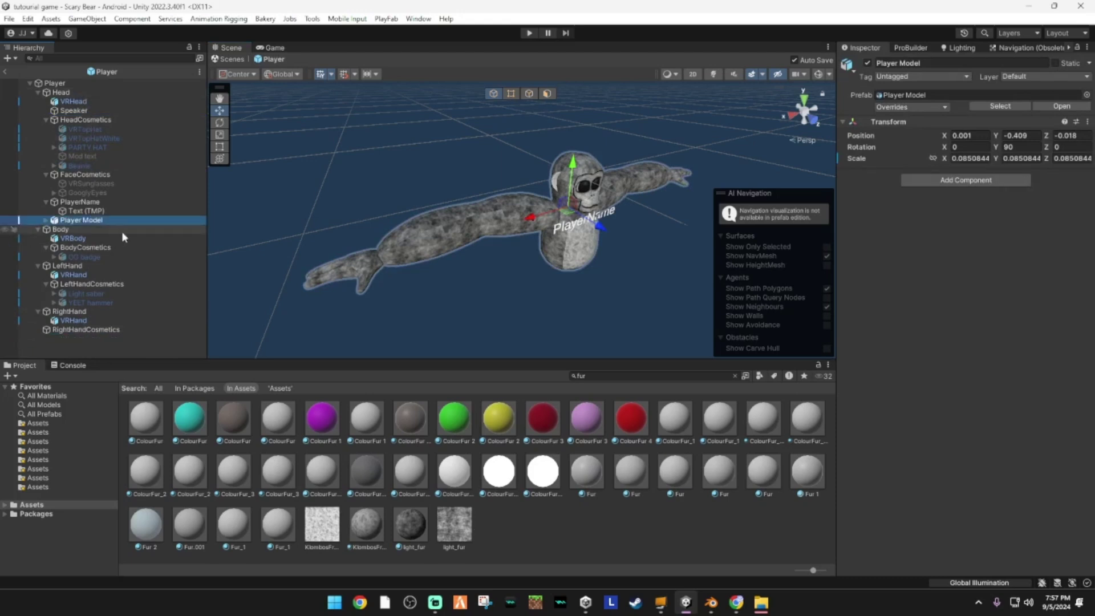
{"action": "left_click", "coordinate": [37, 92]}
{"action": "left_click", "coordinate": [38, 92]}
{"action": "left_click", "coordinate": [295, 141]}
{"action": "right_click_drag", "start_coordinate": [295, 141], "coordinate": [240, 160]}
- Expand Player Model's armature through Bone.006, Bone.010 and Bone.011, and select the hand bone Bone.026
{"action": "left_click", "coordinate": [46, 220]}
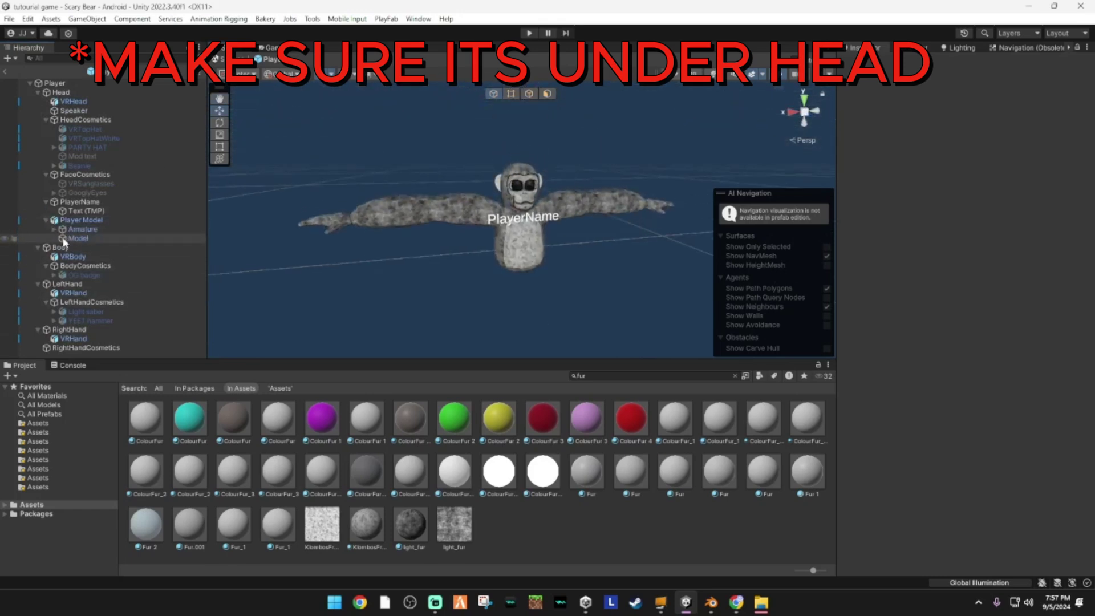
{"action": "left_click", "coordinate": [54, 229]}
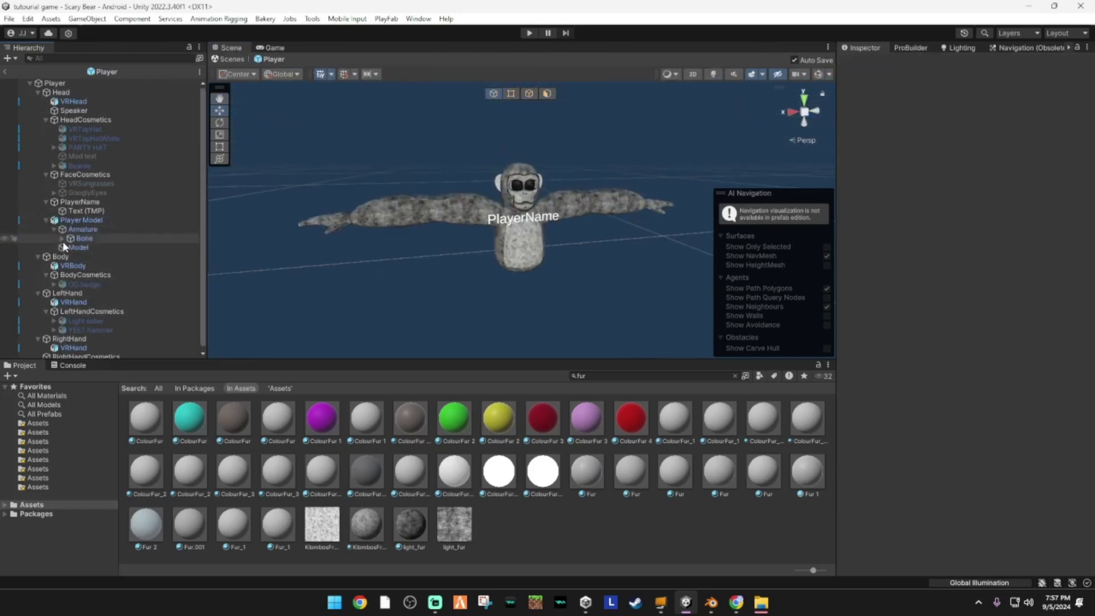
{"action": "left_click", "coordinate": [63, 239]}
{"action": "left_click", "coordinate": [70, 256]}
{"action": "scroll", "coordinate": [74, 251], "scroll_direction": "down", "scroll_amount": 2}
{"action": "left_click", "coordinate": [79, 232]}
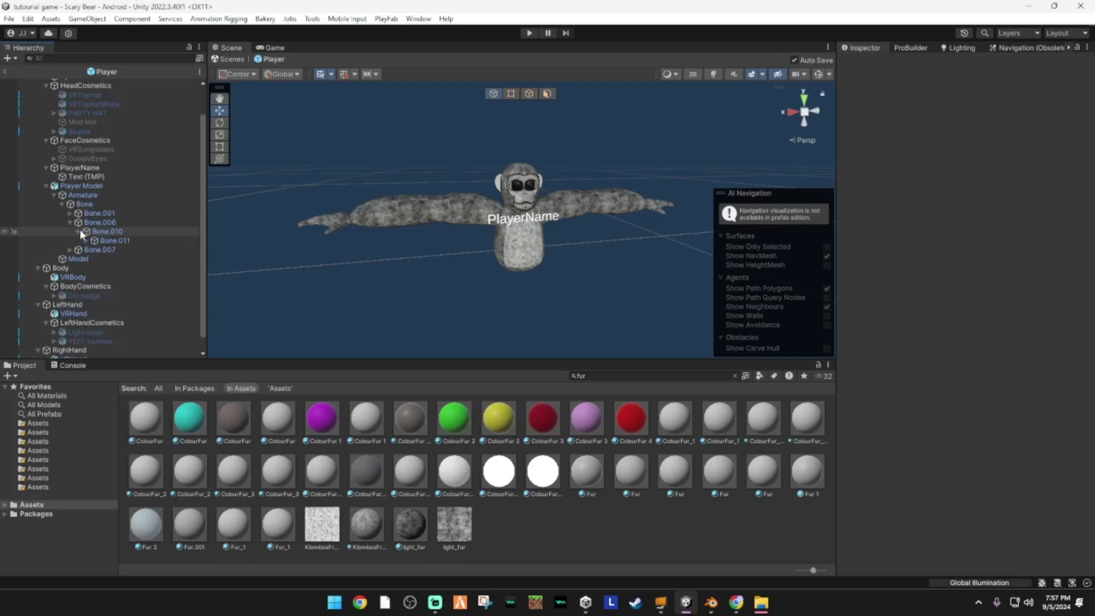
{"action": "left_click", "coordinate": [86, 241]}
{"action": "left_click", "coordinate": [118, 250]}
{"action": "left_click_drag", "start_coordinate": [365, 268], "coordinate": [621, 203], "text": "alt"}
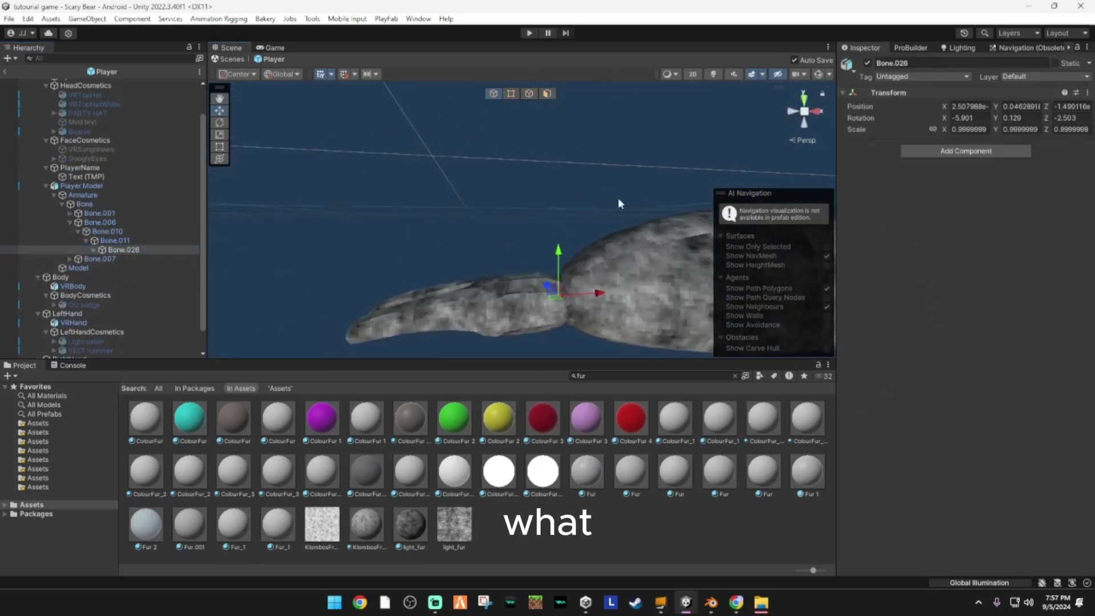
- Check which side of the model Bone.026 is on and rename it HAND L
{"action": "left_click", "coordinate": [953, 151]}
{"action": "left_click", "coordinate": [916, 64]}
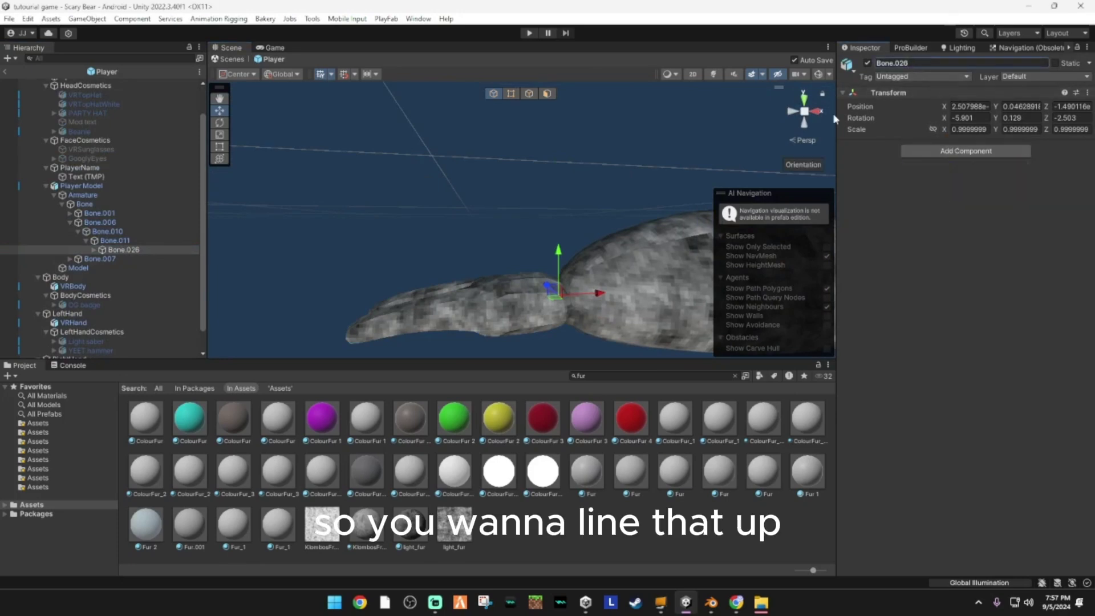
{"action": "scroll", "coordinate": [456, 142], "scroll_direction": "down", "scroll_amount": 10}
{"action": "right_click_drag", "start_coordinate": [457, 142], "coordinate": [156, 282]}
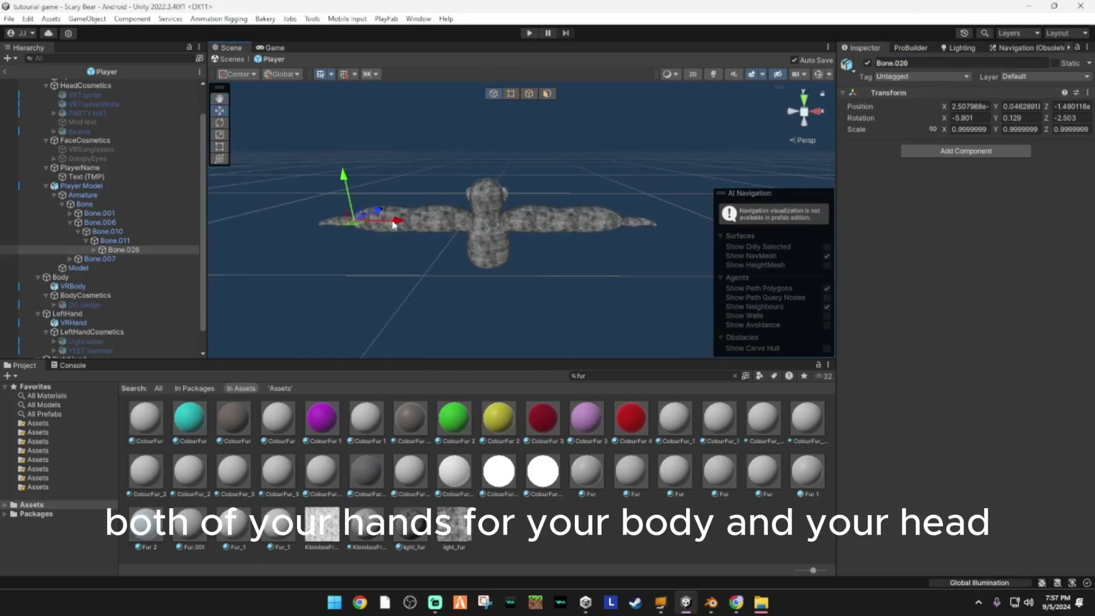
{"action": "left_click", "coordinate": [973, 67]}
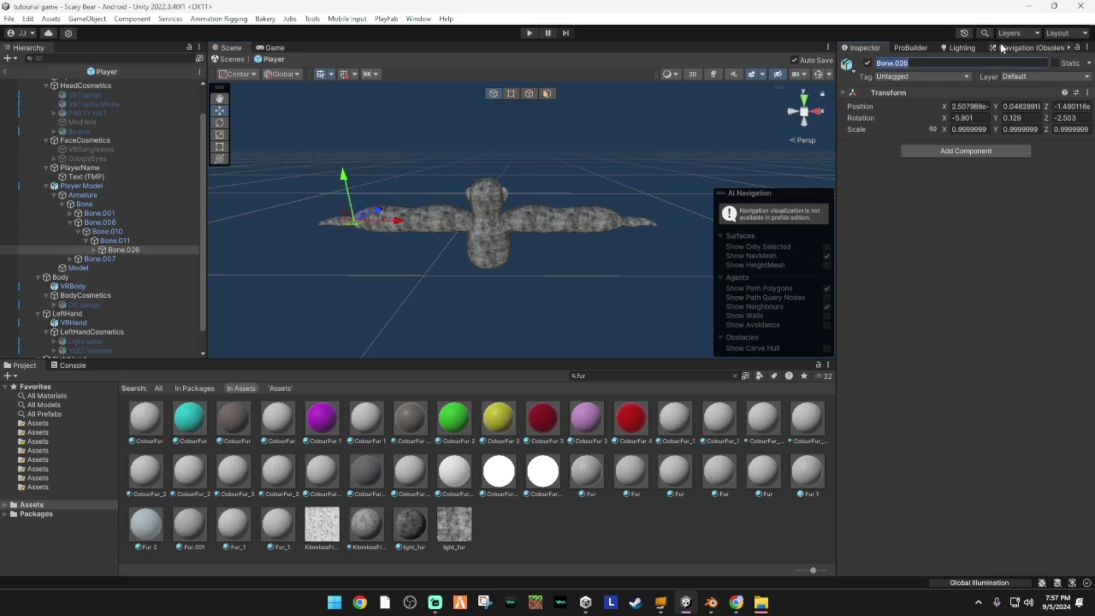
{"action": "type", "text": "HAND L"}
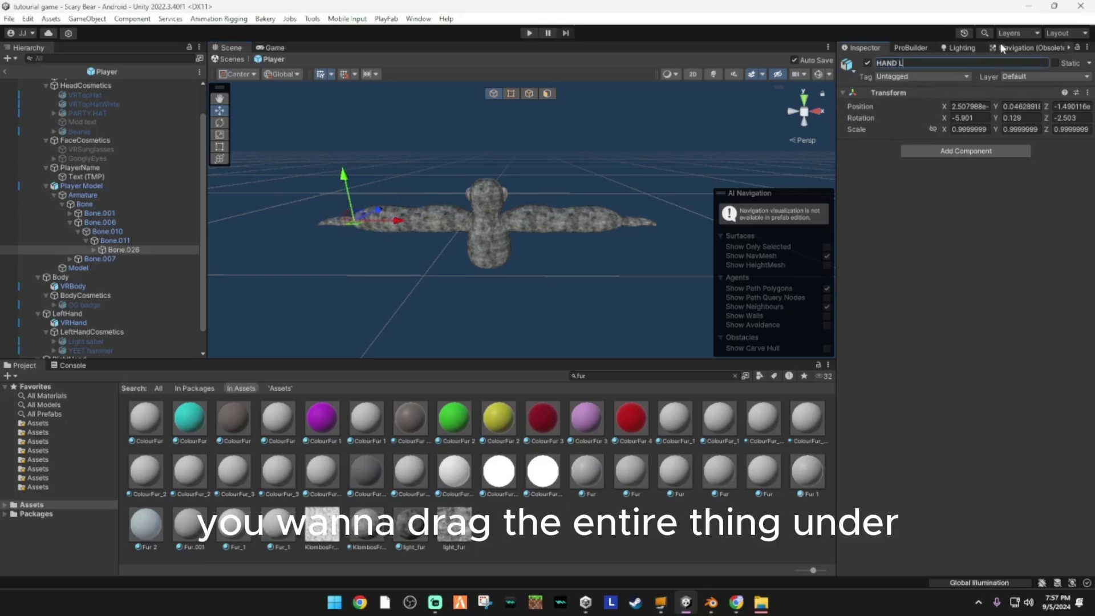
- Expand the Bone.007 arm chain to its hand bone Bone.012 and rename that bone HAND R
{"action": "left_click", "coordinate": [70, 259]}
{"action": "left_click", "coordinate": [79, 267]}
{"action": "left_click", "coordinate": [87, 278]}
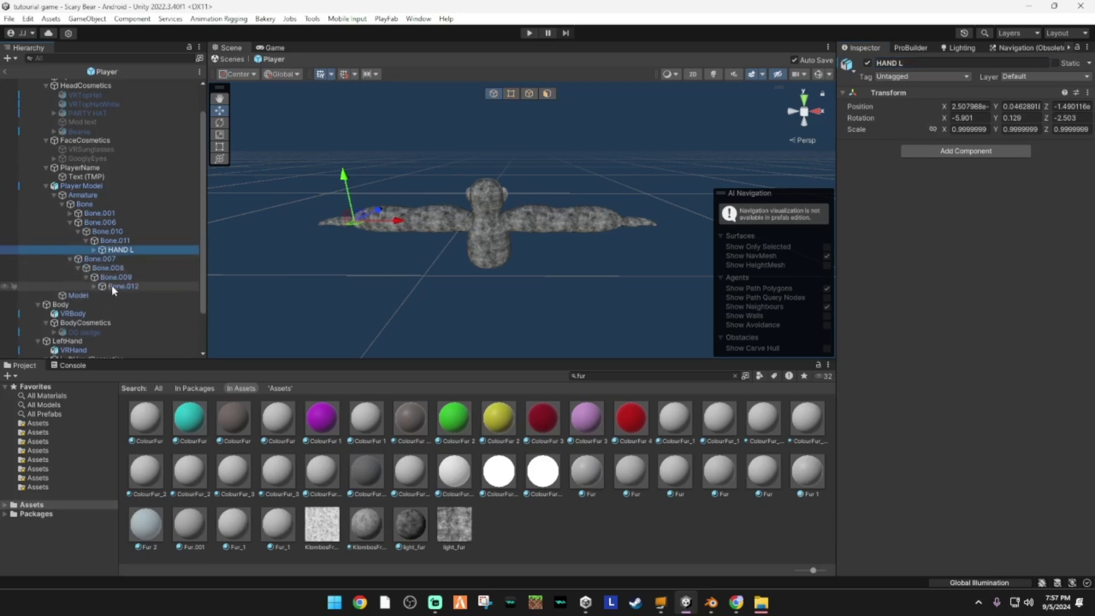
{"action": "left_click", "coordinate": [114, 285]}
{"action": "left_click_drag", "start_coordinate": [626, 181], "coordinate": [632, 131]}
{"action": "key", "text": "ctrl+z"}
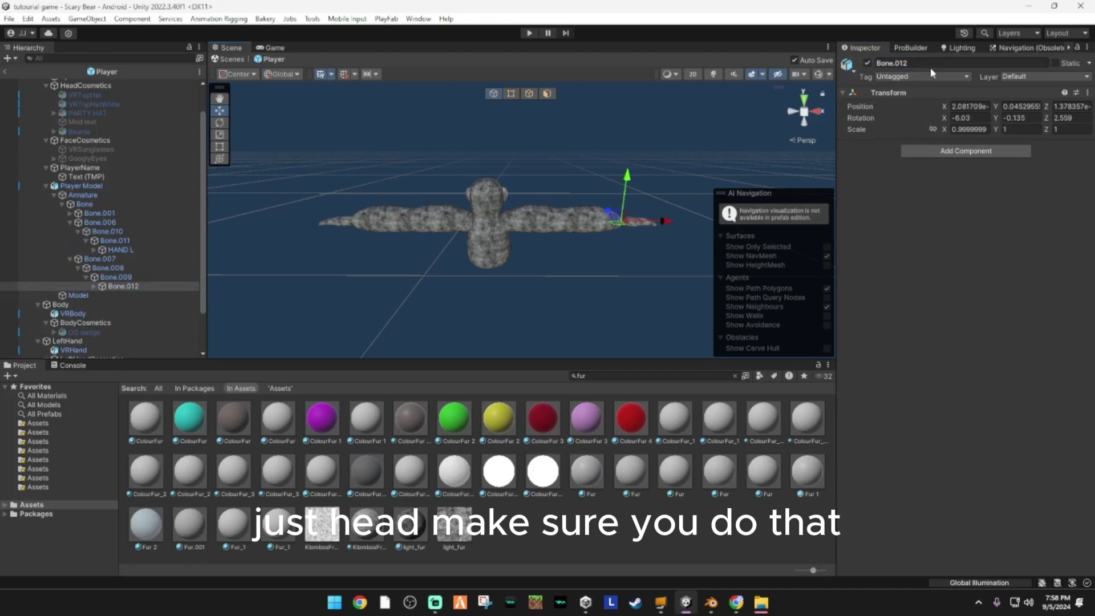
{"action": "left_click", "coordinate": [95, 286]}
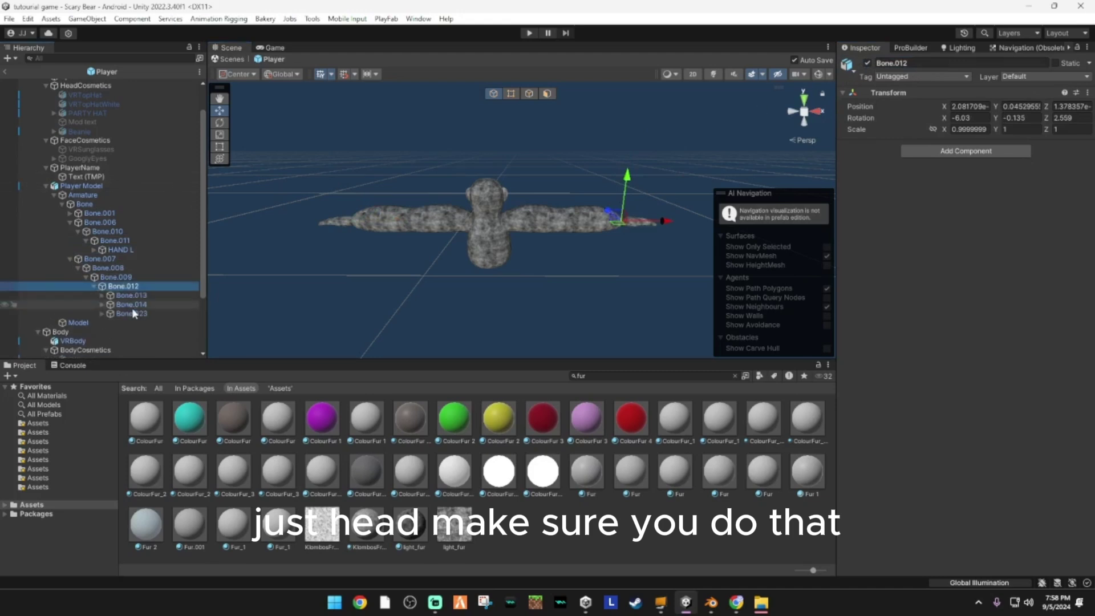
{"action": "left_click", "coordinate": [94, 285]}
{"action": "left_click", "coordinate": [946, 62]}
{"action": "type", "text": "HAND "}
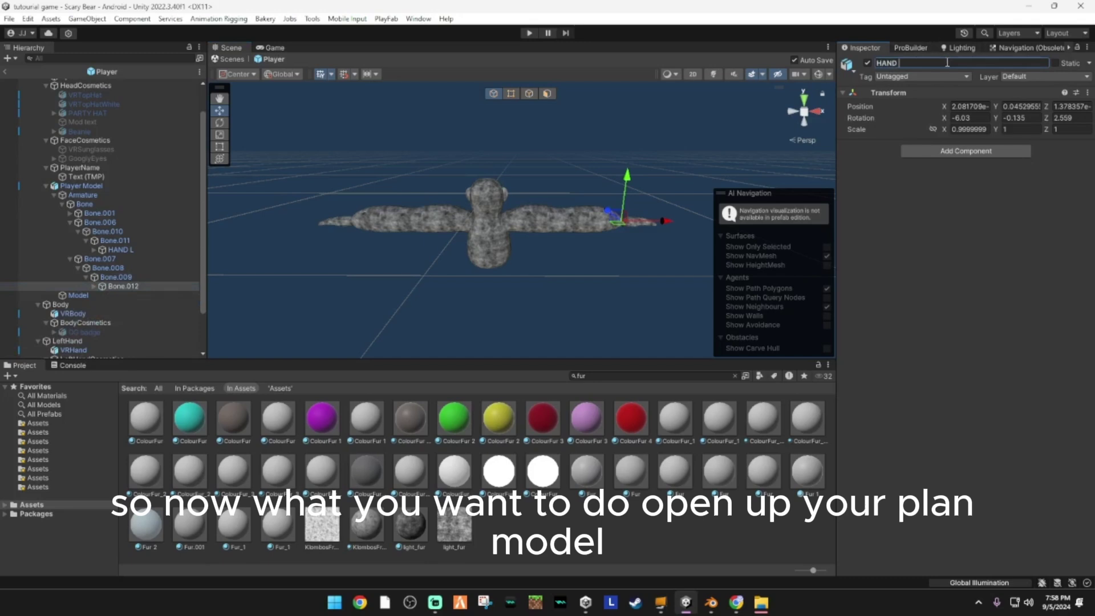
{"action": "type", "text": "R"}
{"action": "key", "text": "Return"}
- Select HAND L and HAND R together and add the Fast IK Fabric script to both
{"action": "left_click_drag", "start_coordinate": [599, 337], "coordinate": [642, 332], "text": "alt"}
{"action": "mouse_move", "coordinate": [642, 332]}
{"action": "right_mouse_down"}
{"action": "mouse_move", "coordinate": [577, 350]}
{"action": "mouse_move", "coordinate": [636, 338]}
{"action": "right_mouse_up"}
{"action": "left_click", "coordinate": [114, 250], "text": "ctrl"}
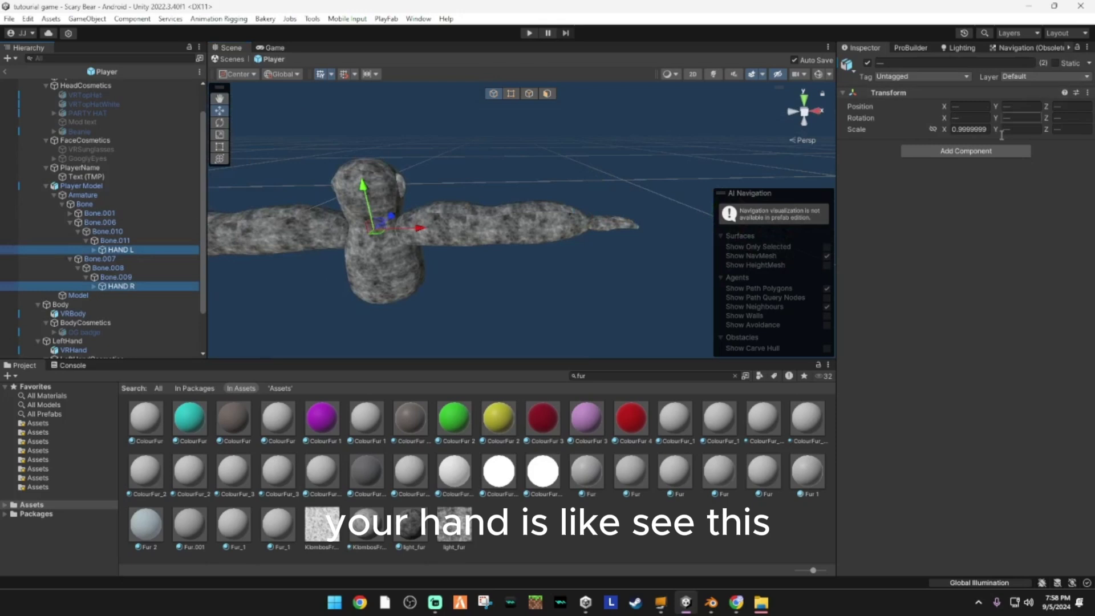
{"action": "left_click", "coordinate": [969, 152]}
{"action": "type", "text": "FAS"}
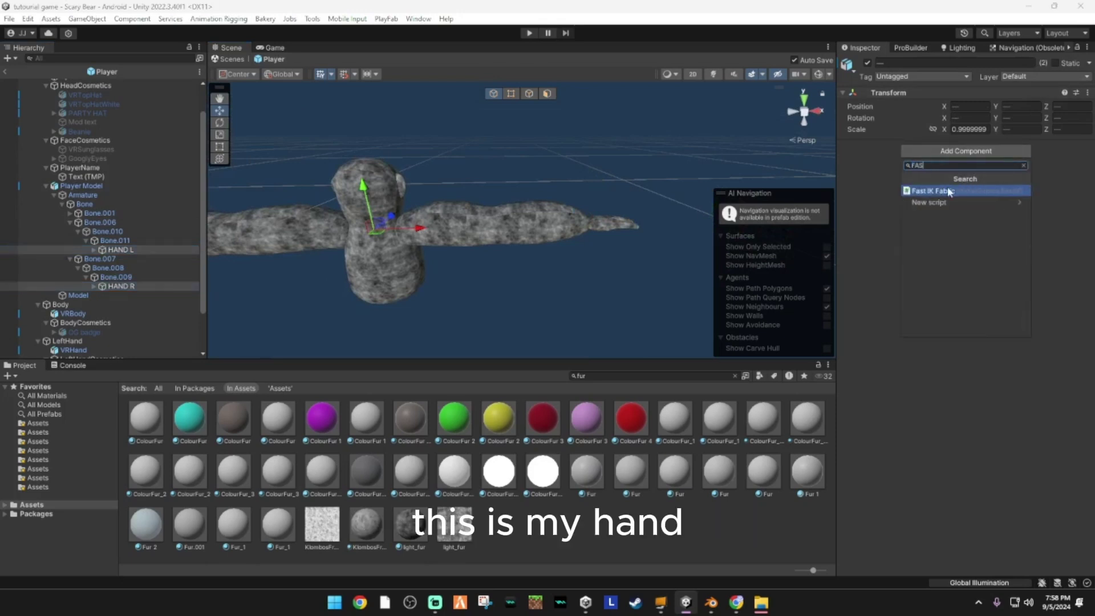
{"action": "left_click", "coordinate": [949, 192]}
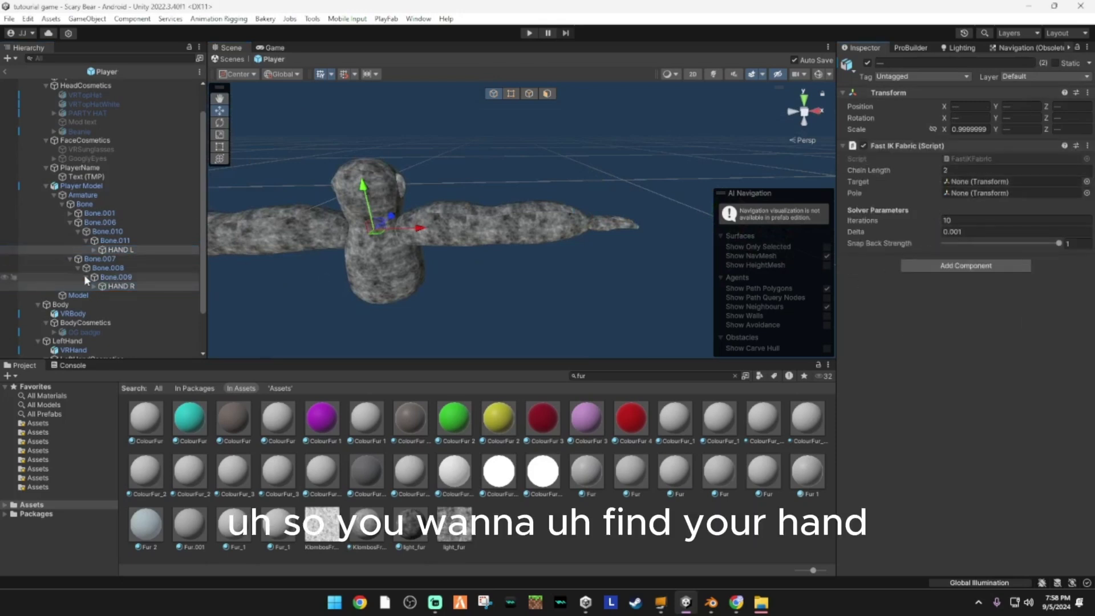
{"action": "left_click_drag", "start_coordinate": [136, 284], "coordinate": [161, 296]}
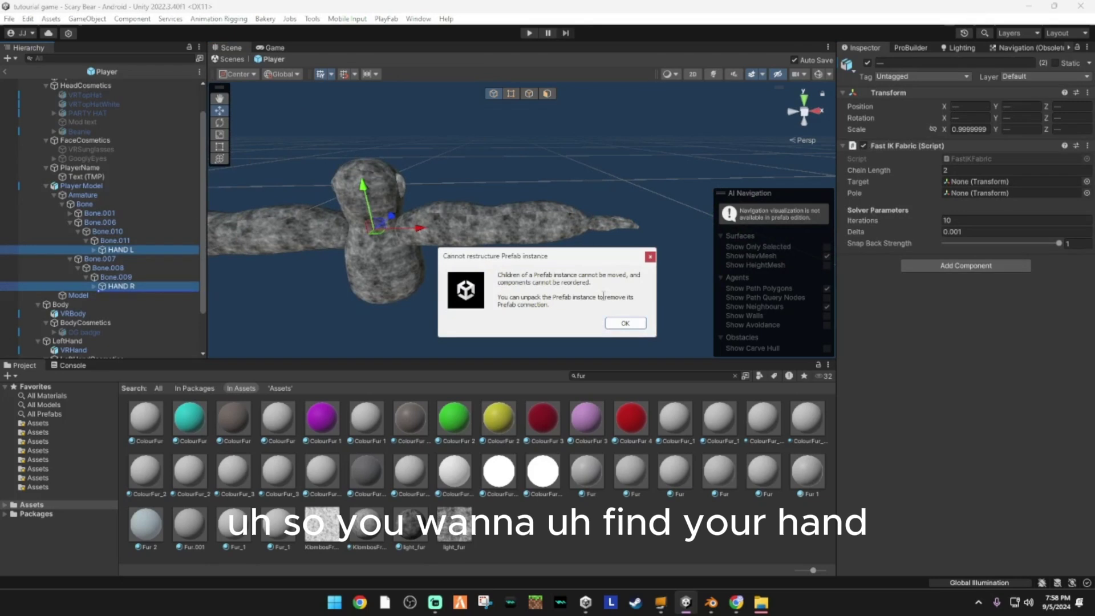
{"action": "left_click", "coordinate": [649, 256]}
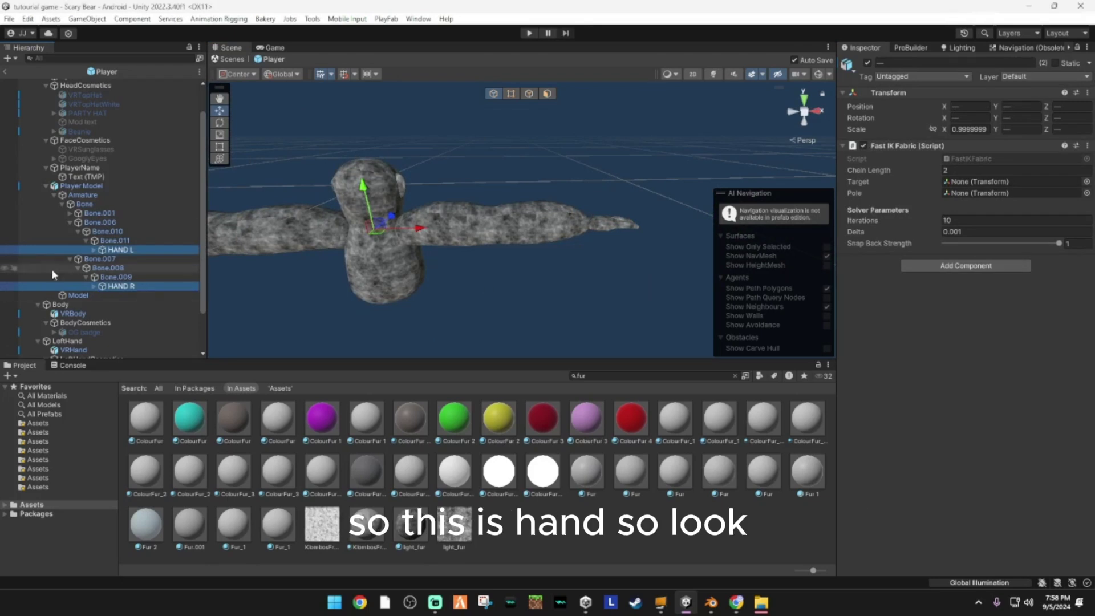
- Assign the RightHand object as the Fast IK Fabric target of HAND R
{"action": "left_click", "coordinate": [118, 286]}
{"action": "scroll", "coordinate": [60, 311], "scroll_direction": "down", "scroll_amount": 3}
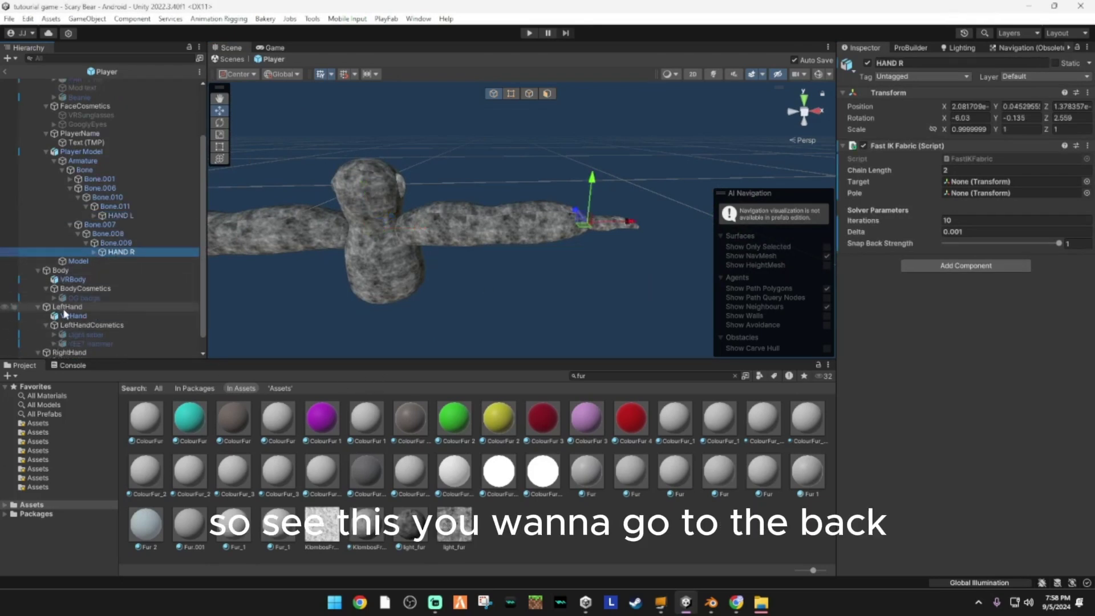
{"action": "scroll", "coordinate": [85, 326], "scroll_direction": "down", "scroll_amount": 2}
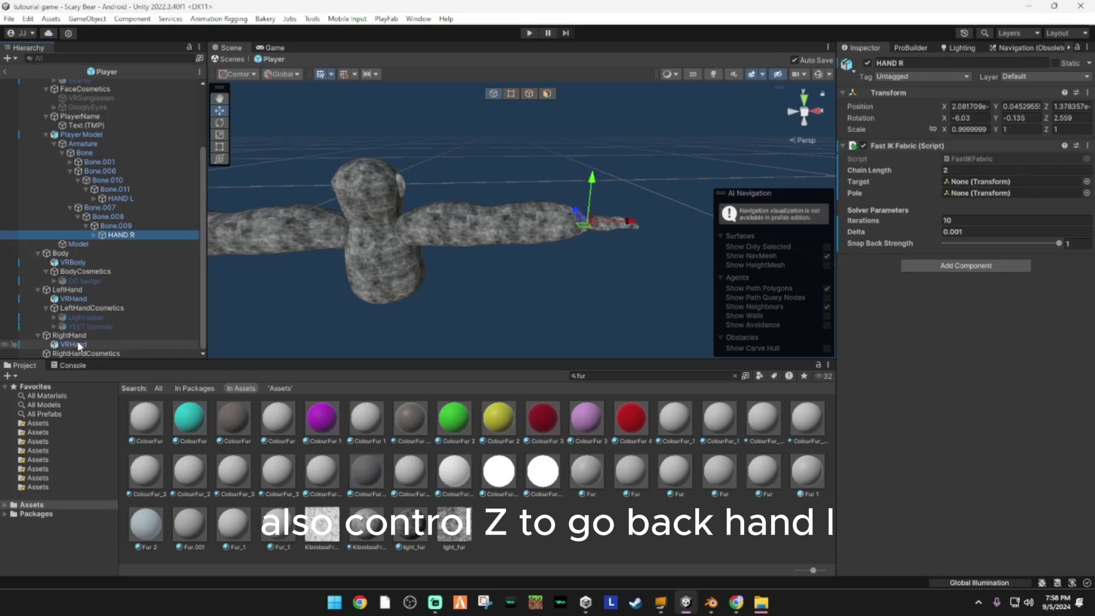
{"action": "left_click_drag", "start_coordinate": [81, 337], "coordinate": [1025, 181]}
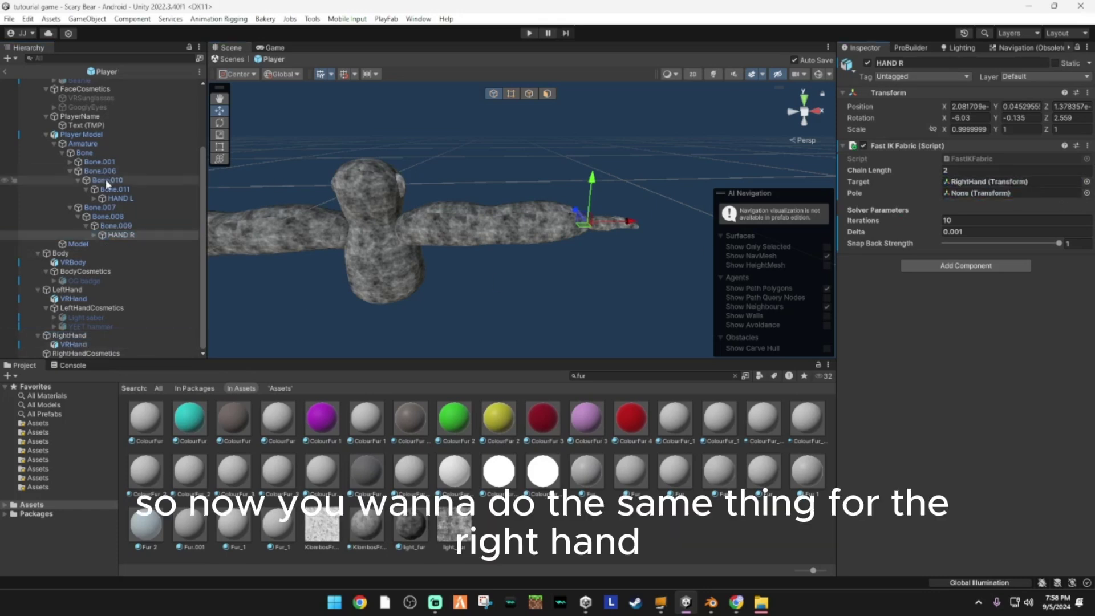
- Try moving Bone.008 upward to check which part of the arm it controls, and undo the move
{"action": "left_click", "coordinate": [112, 217]}
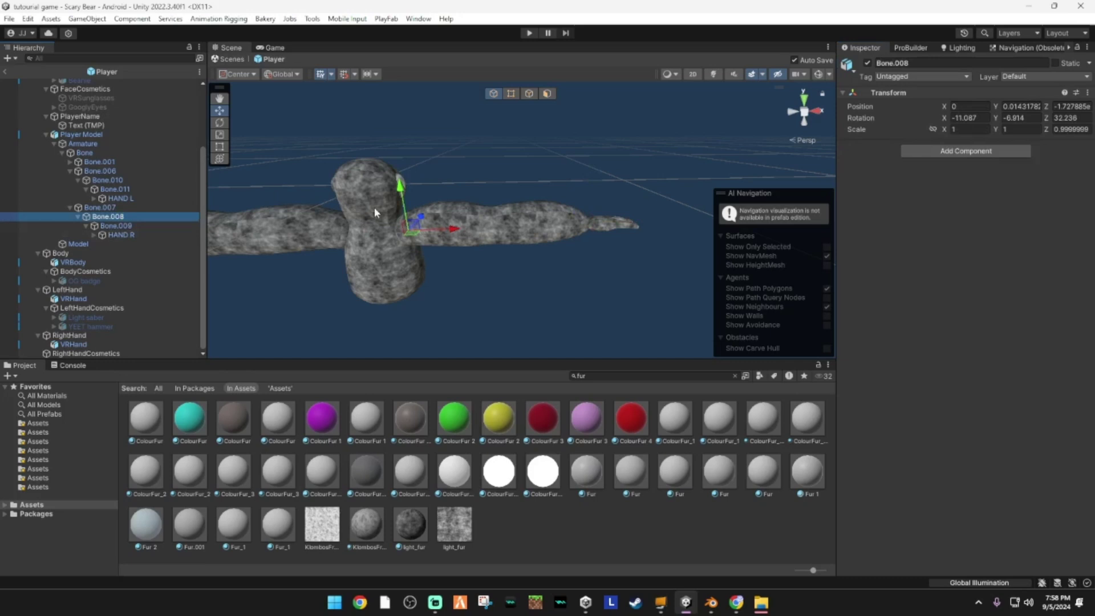
{"action": "left_click_drag", "start_coordinate": [400, 193], "coordinate": [392, 146]}
{"action": "key", "text": "ctrl+z"}
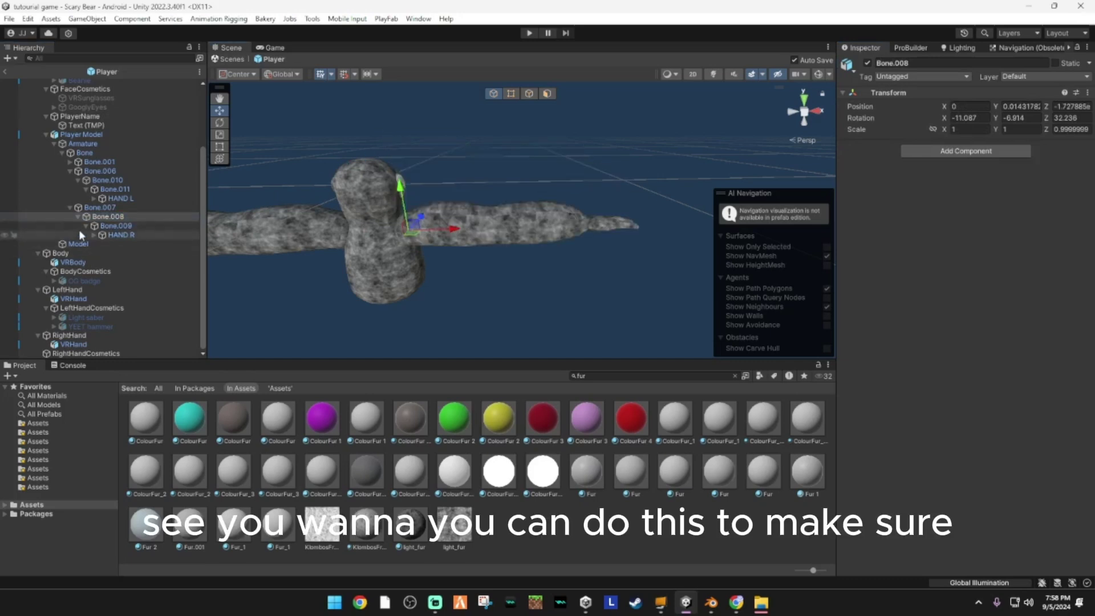
- Assign Bone.008 as the Fast IK Fabric pole of HAND R and inspect where that bone sits on the arm
{"action": "left_click", "coordinate": [117, 235]}
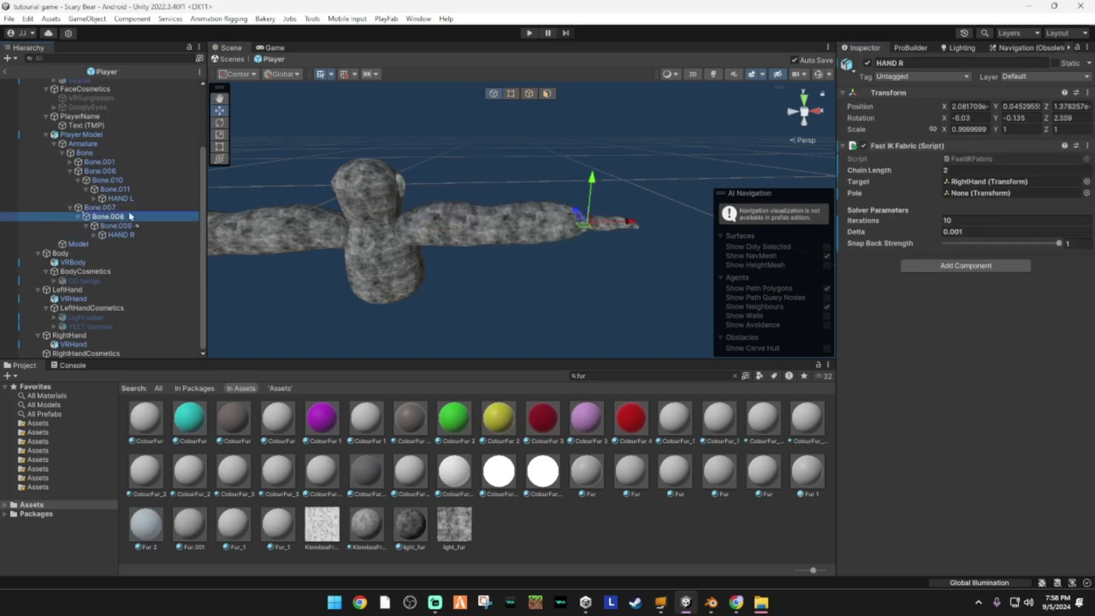
{"action": "left_click_drag", "start_coordinate": [828, 183], "coordinate": [1007, 195]}
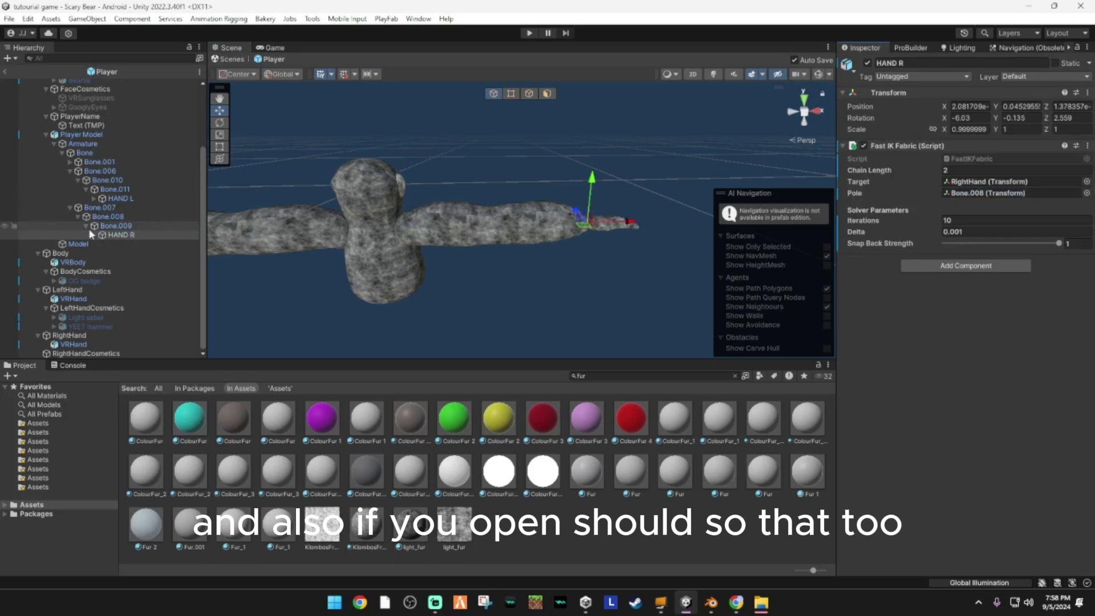
{"action": "left_click", "coordinate": [149, 217]}
{"action": "right_click_drag", "start_coordinate": [529, 218], "coordinate": [19, 261]}
{"action": "key", "text": "w"}
{"action": "key", "text": "s"}
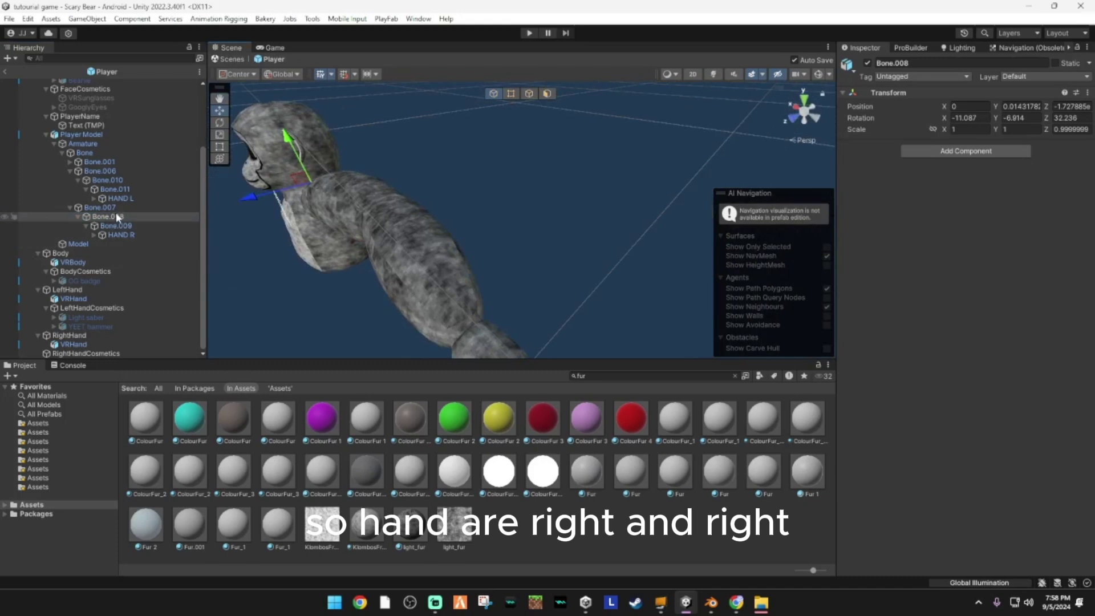
- On HAND L, assign LeftHand as the Fast IK Fabric target and Bone.010 as the pole
{"action": "left_click", "coordinate": [132, 199]}
{"action": "right_click_drag", "start_coordinate": [398, 154], "coordinate": [99, 302]}
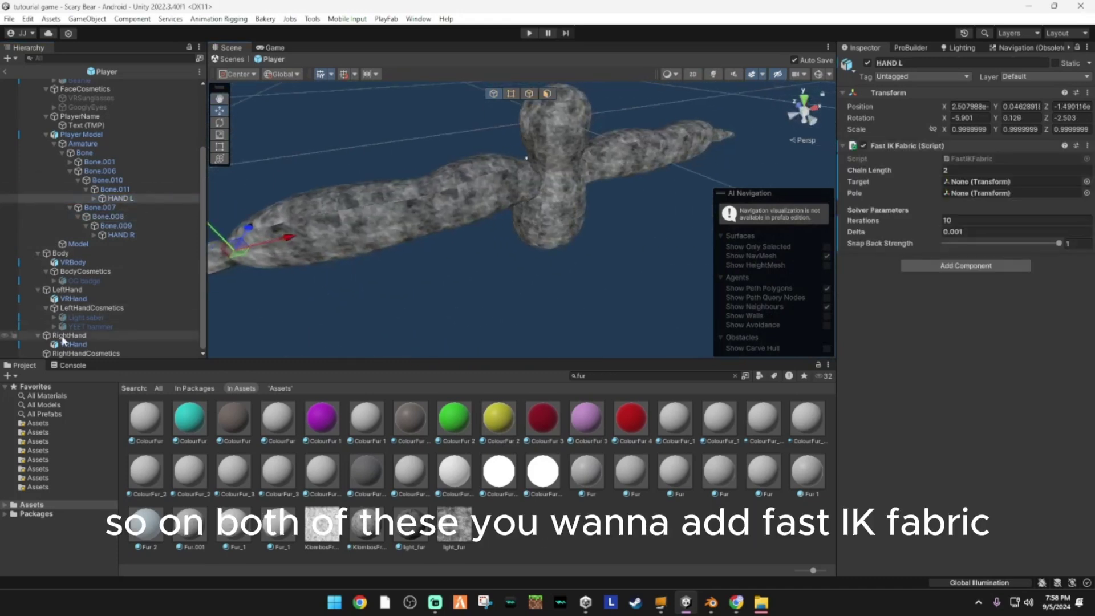
{"action": "left_click_drag", "start_coordinate": [110, 292], "coordinate": [966, 187]}
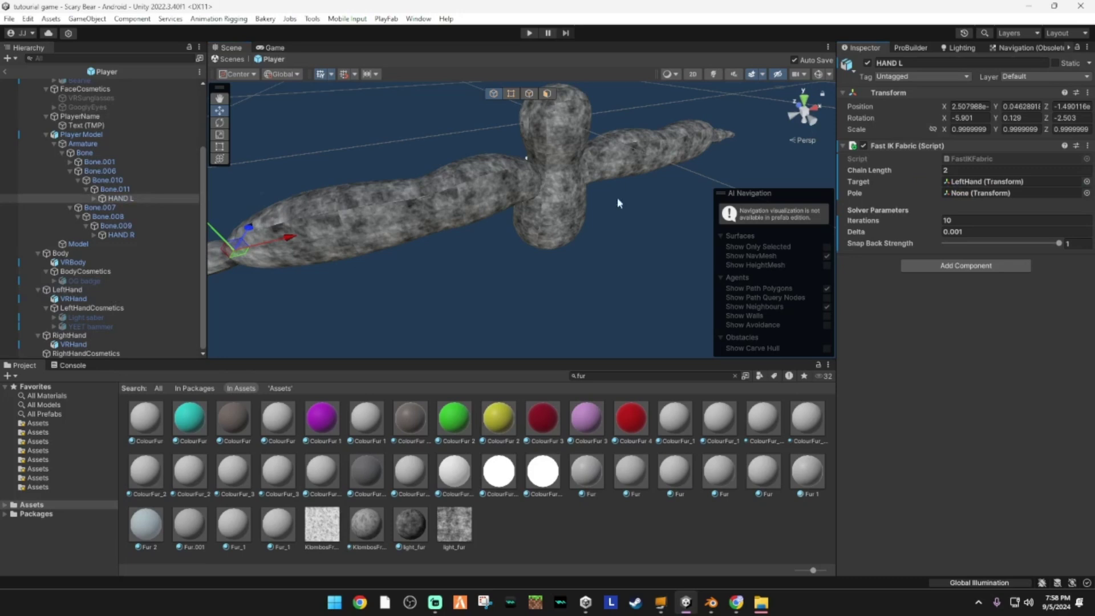
{"action": "left_click_drag", "start_coordinate": [154, 185], "coordinate": [981, 194]}
{"action": "right_click_drag", "start_coordinate": [599, 220], "coordinate": [439, 200]}
{"action": "right_click_drag", "start_coordinate": [522, 211], "coordinate": [268, 219]}
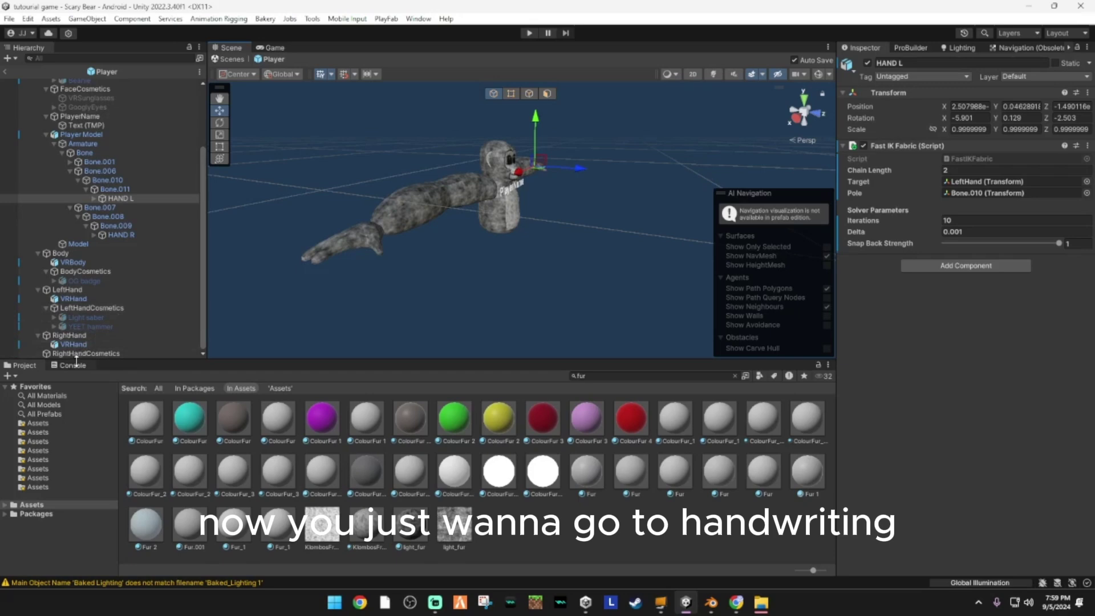
- Collapse the Player Model hierarchy and clear the selection
{"action": "left_click", "coordinate": [72, 365]}
{"action": "left_click", "coordinate": [18, 376]}
{"action": "left_click", "coordinate": [23, 365]}
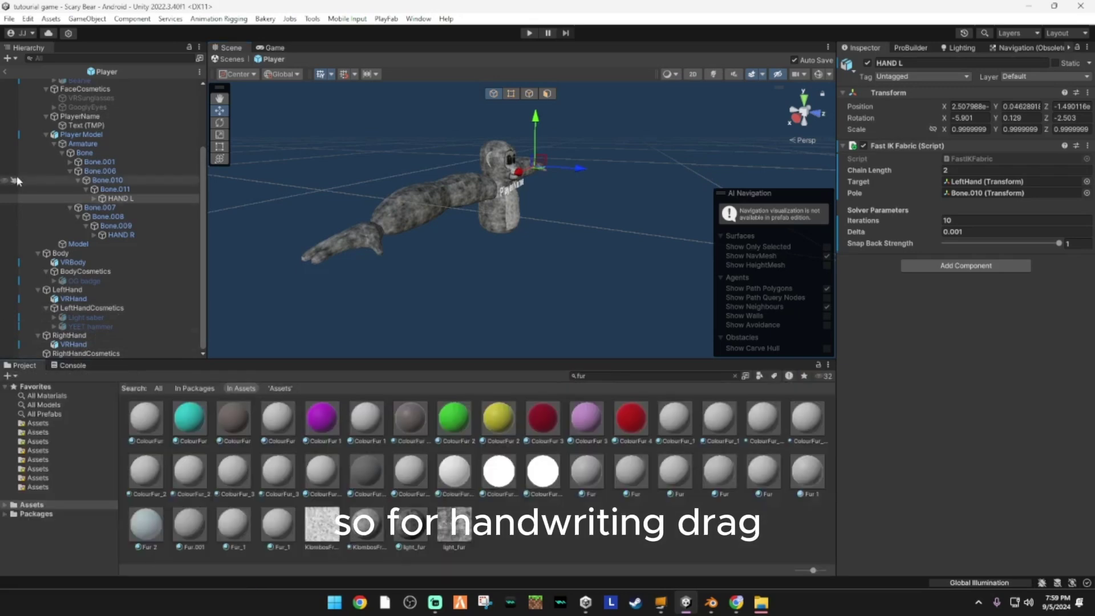
{"action": "left_click", "coordinate": [43, 134]}
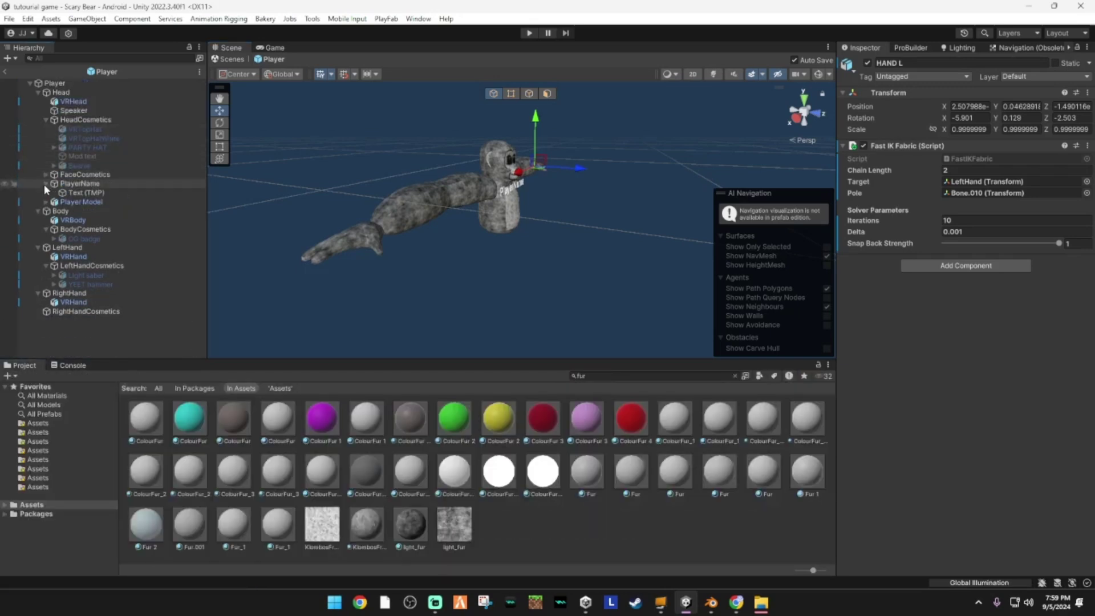
{"action": "left_click", "coordinate": [378, 295]}
{"action": "right_click_drag", "start_coordinate": [378, 296], "coordinate": [341, 294]}
{"action": "left_click_drag", "start_coordinate": [341, 296], "coordinate": [371, 280], "text": "alt"}
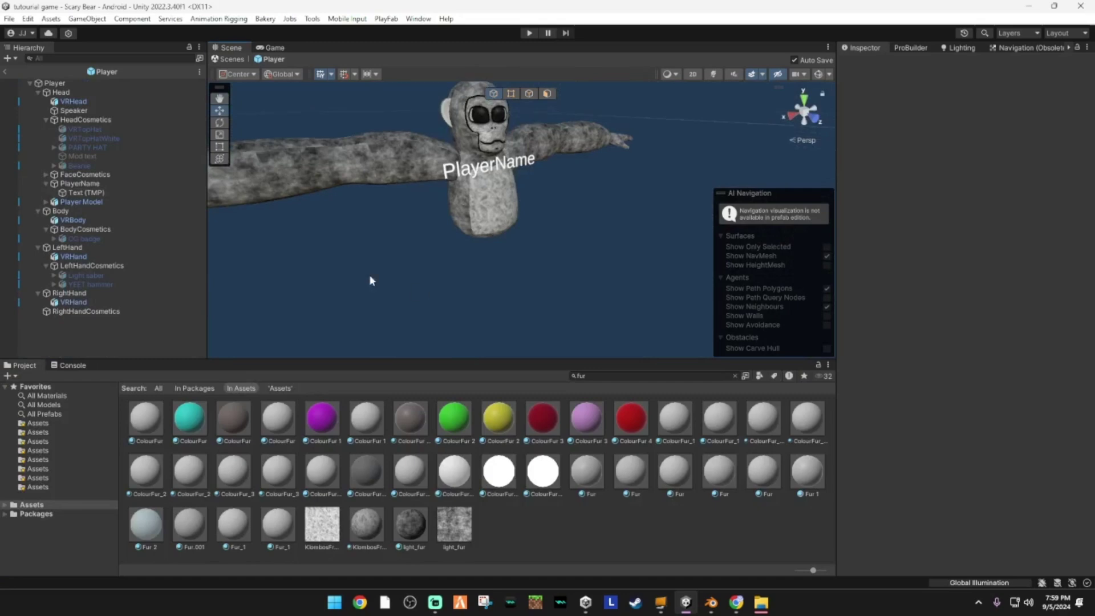
- Leave the Player prefab for the Scary Bear scene and select Gorilla Rig, toggling the scene lighting off and on
{"action": "left_click", "coordinate": [5, 71]}
{"action": "left_click", "coordinate": [88, 79]}
{"action": "right_click_drag", "start_coordinate": [440, 176], "coordinate": [222, 148]}
{"action": "key", "text": "w"}
{"action": "left_click", "coordinate": [710, 62]}
{"action": "right_click_drag", "start_coordinate": [597, 105], "coordinate": [598, 112]}
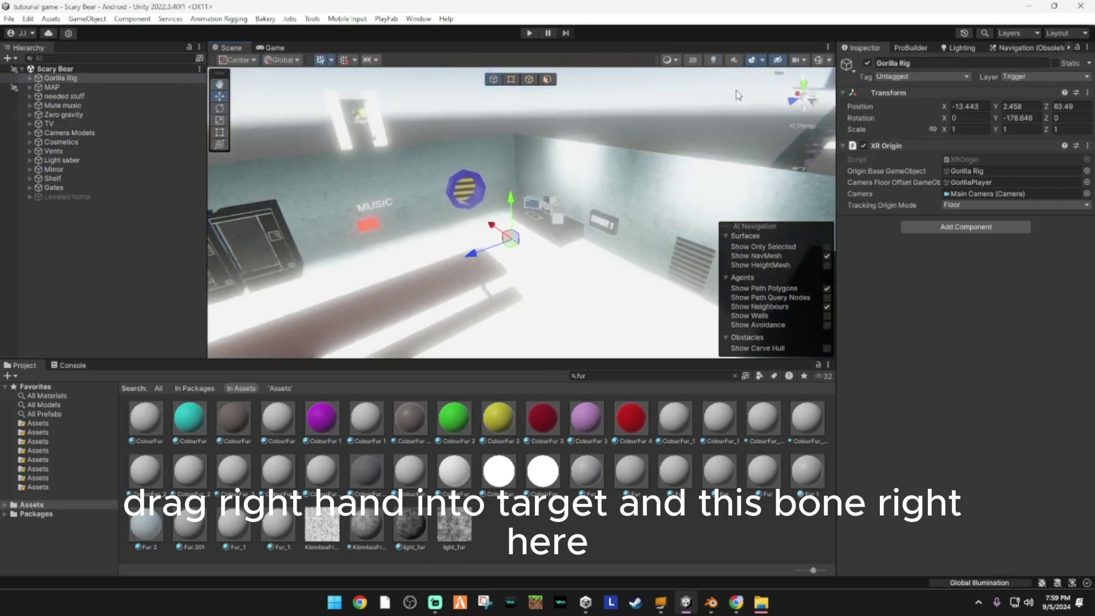
{"action": "left_click", "coordinate": [713, 60]}
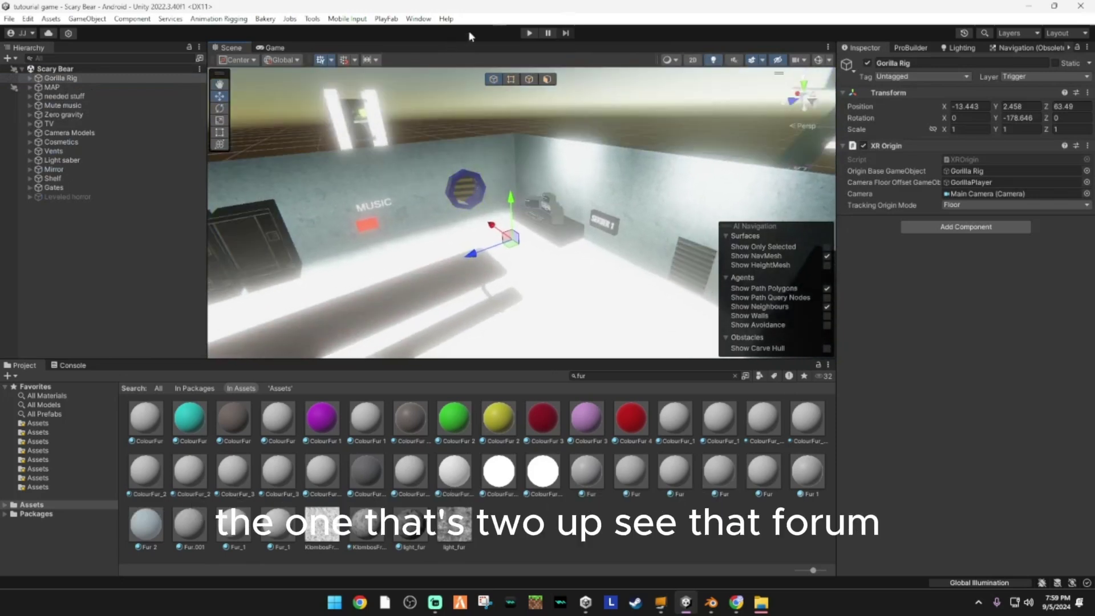
- Start Play mode and deactivate the Mute music object
{"action": "left_click", "coordinate": [529, 32]}
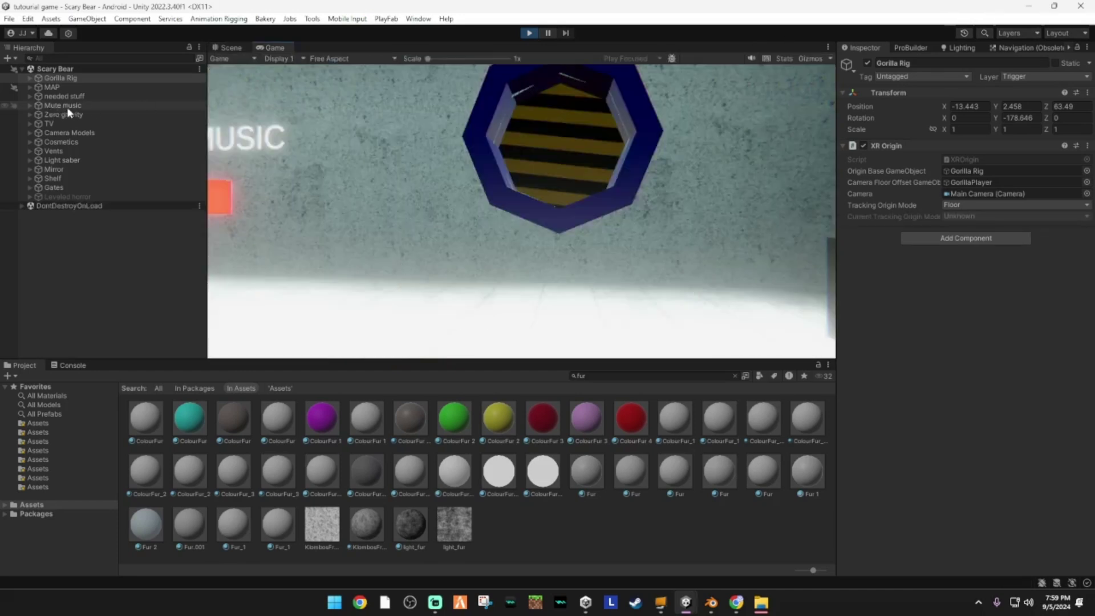
{"action": "left_click", "coordinate": [51, 106]}
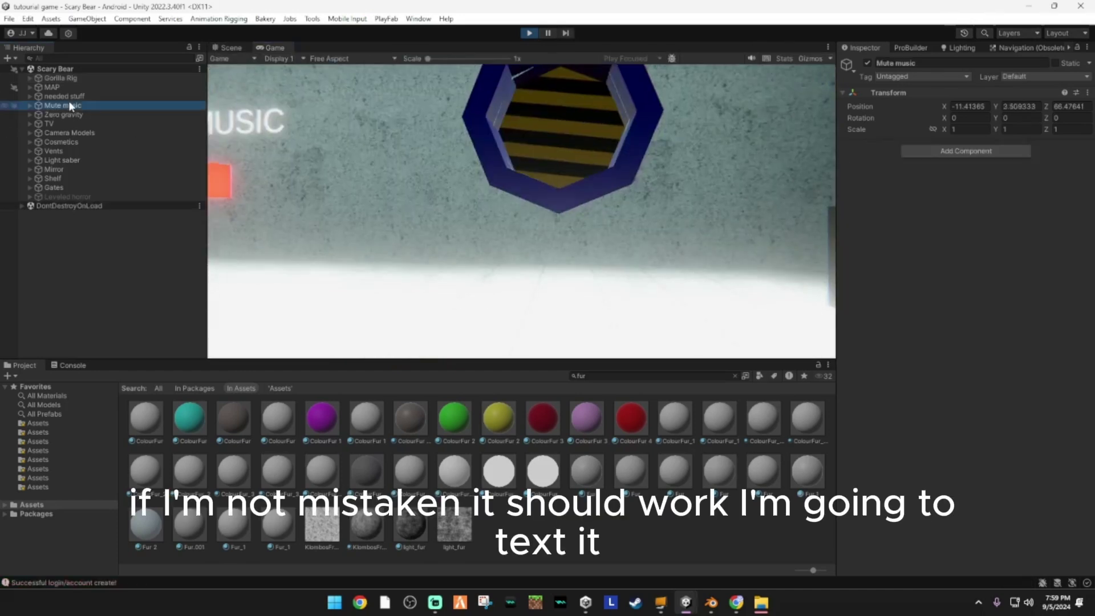
{"action": "left_click", "coordinate": [867, 63]}
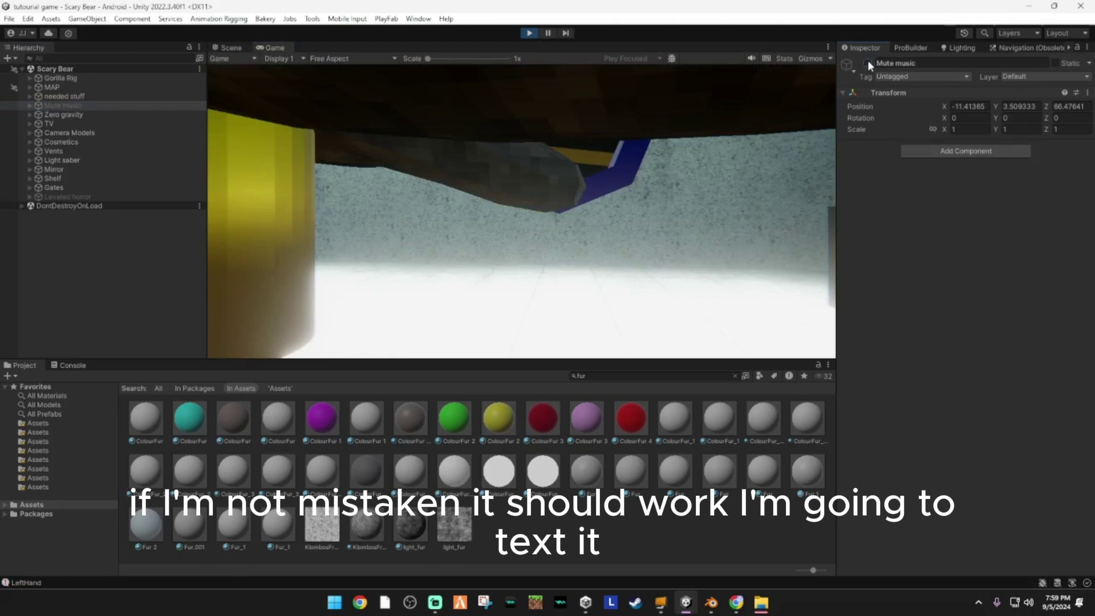
- Examine the running player's model in the scene and focus on LeftHand Controller under Gorilla Rig
{"action": "left_click", "coordinate": [231, 49]}
{"action": "key", "text": "w"}
{"action": "right_click_drag", "start_coordinate": [399, 137], "coordinate": [790, 154]}
{"action": "key", "text": "w"}
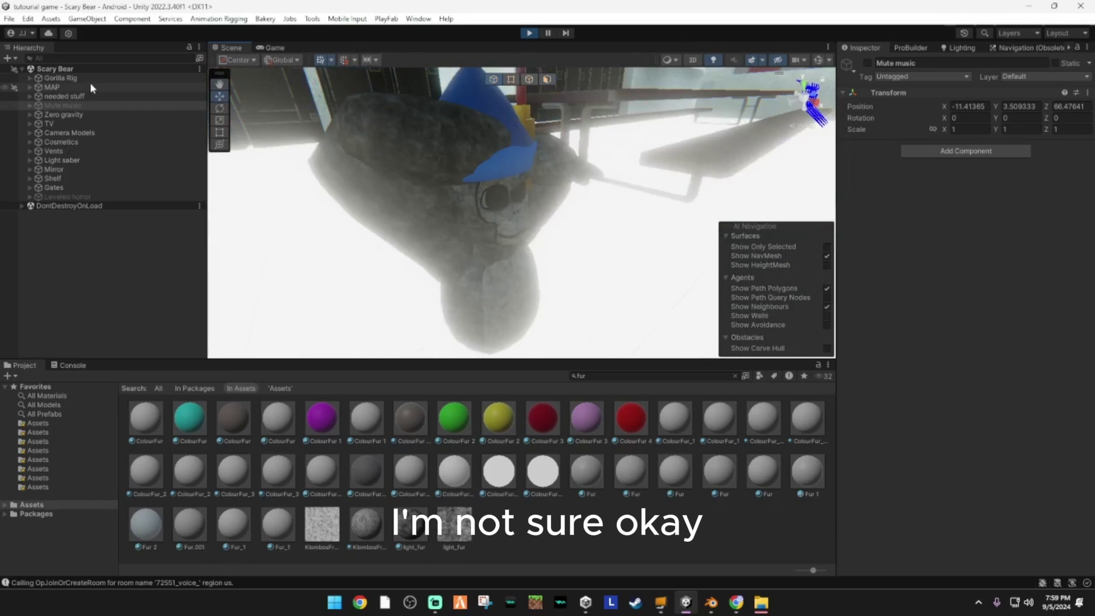
{"action": "left_click", "coordinate": [30, 77]}
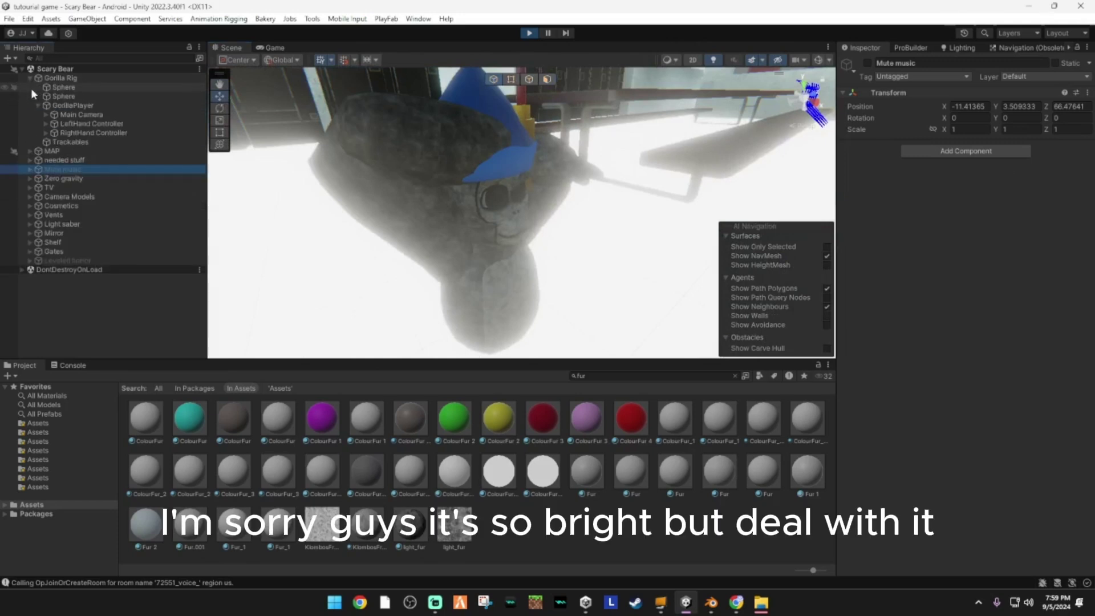
{"action": "double_click", "coordinate": [64, 124]}
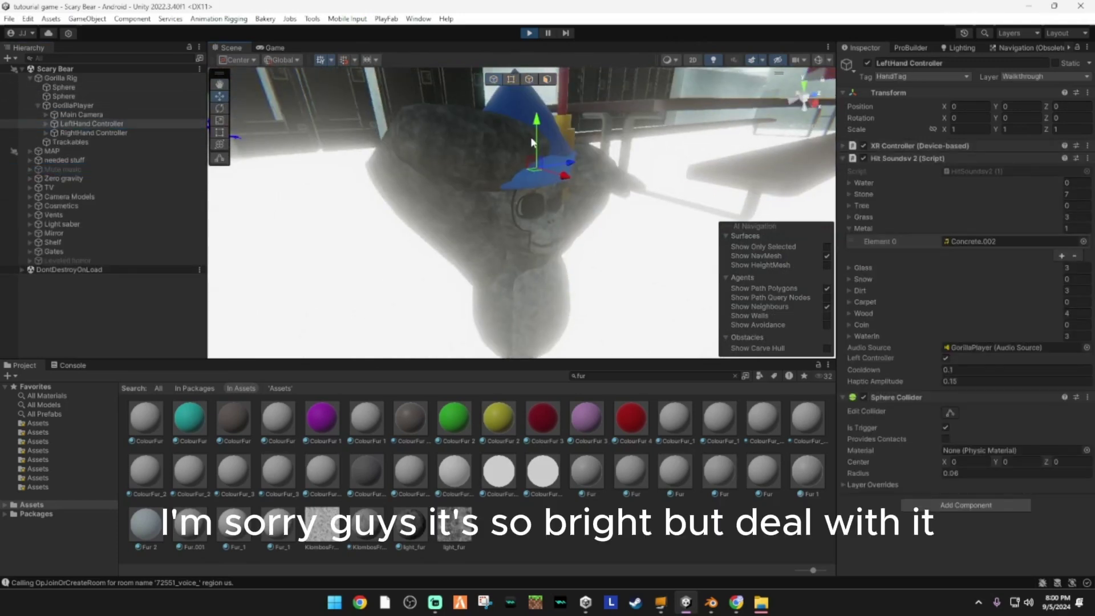
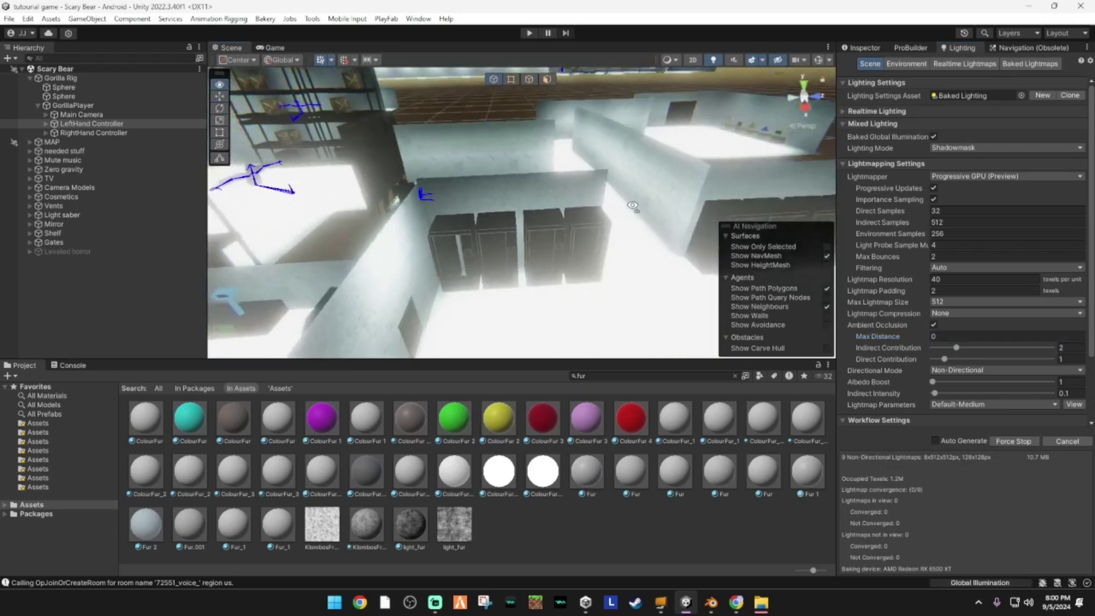
- Clear the asset search and open the Player prefab from Assets/Resources/PhotonVR
{"action": "left_click", "coordinate": [318, 281]}
{"action": "right_click_drag", "start_coordinate": [318, 280], "coordinate": [319, 357]}
{"action": "key", "text": "w"}
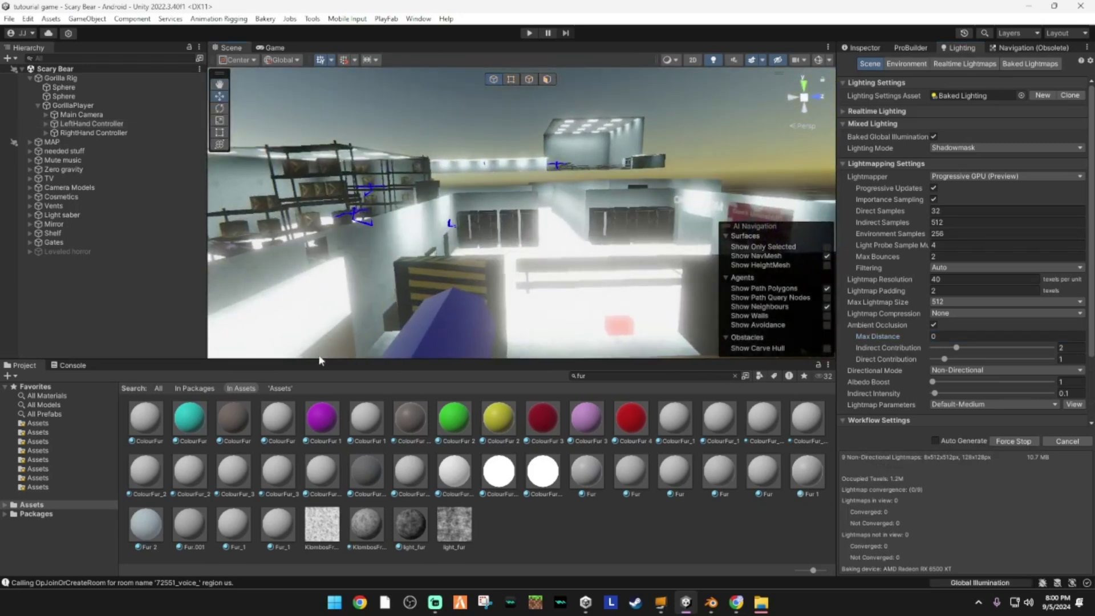
{"action": "left_click", "coordinate": [736, 376]}
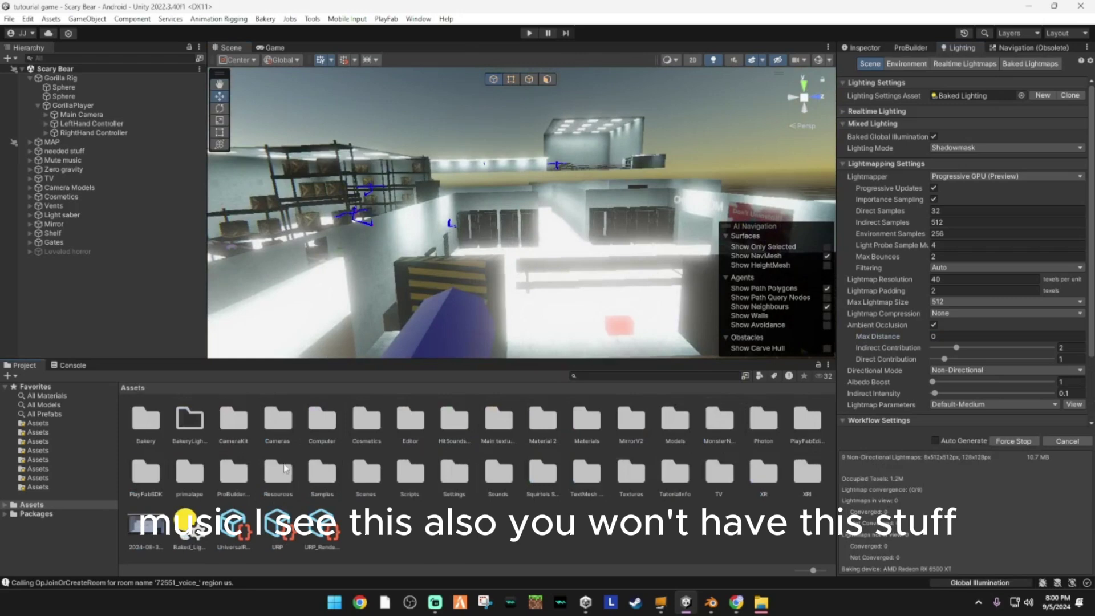
{"action": "double_click", "coordinate": [285, 480]}
{"action": "double_click", "coordinate": [189, 419]}
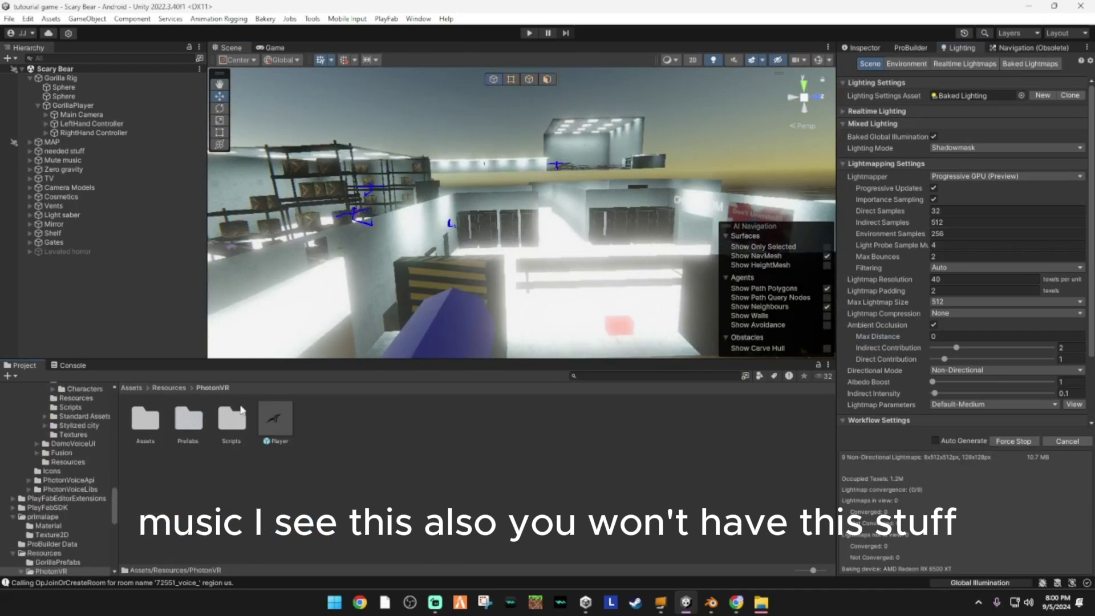
{"action": "double_click", "coordinate": [282, 408]}
- Move PlayerName out of Head so it sits directly under Player, above Head, and clear the selection
{"action": "mouse_move", "coordinate": [363, 242]}
{"action": "right_mouse_down"}
{"action": "mouse_move", "coordinate": [355, 235]}
{"action": "mouse_move", "coordinate": [371, 254]}
{"action": "right_mouse_up"}
{"action": "middle_click_drag", "start_coordinate": [562, 348], "coordinate": [538, 310]}
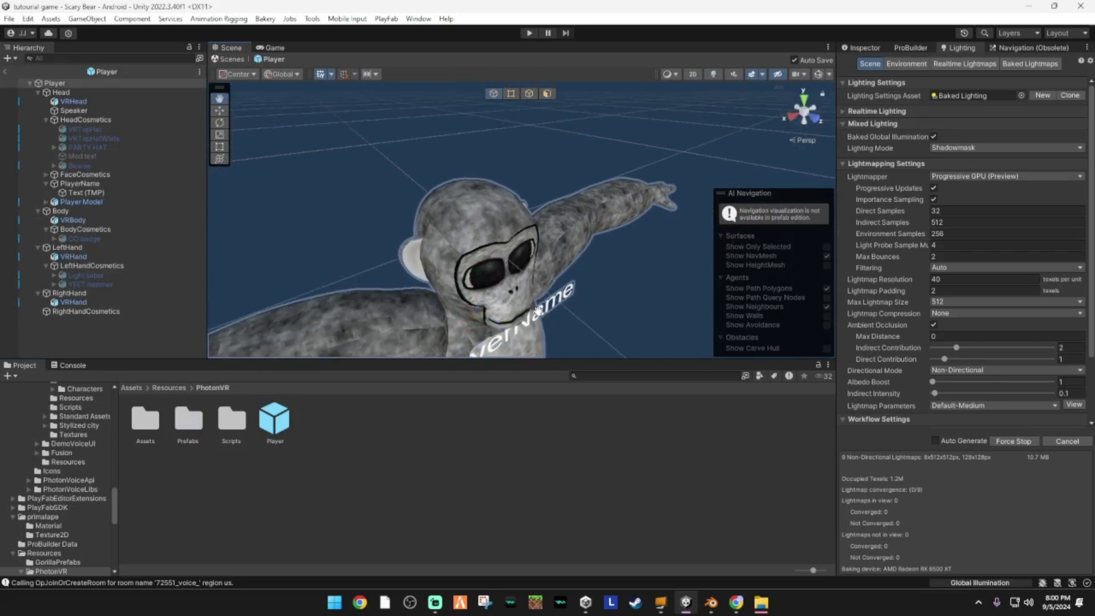
{"action": "right_click_drag", "start_coordinate": [617, 314], "coordinate": [557, 269]}
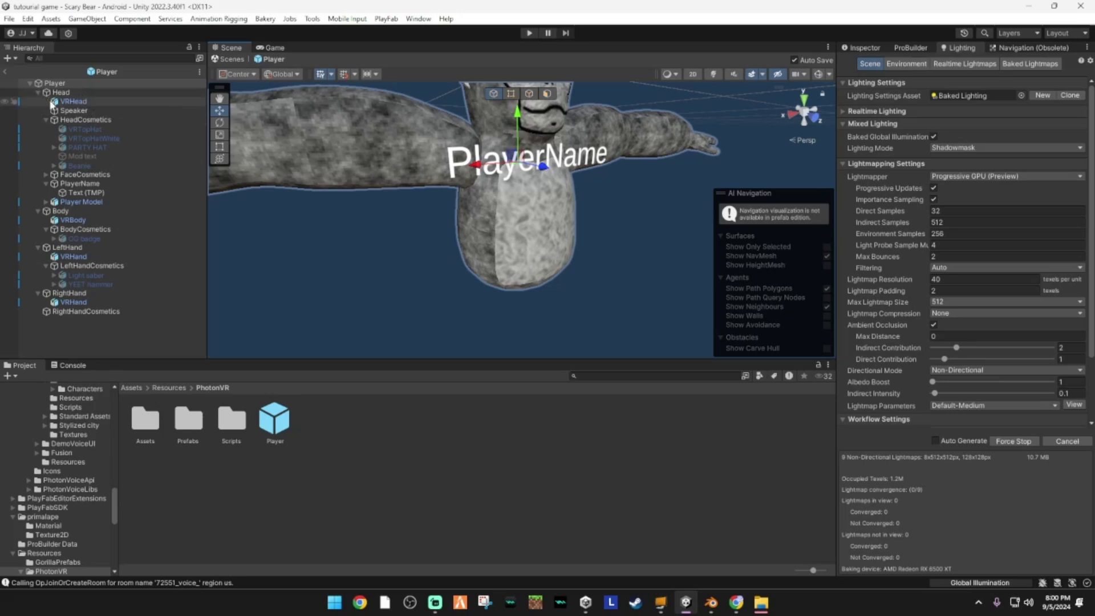
{"action": "left_click", "coordinate": [80, 184]}
{"action": "double_click", "coordinate": [81, 186]}
{"action": "left_click_drag", "start_coordinate": [67, 183], "coordinate": [67, 93]}
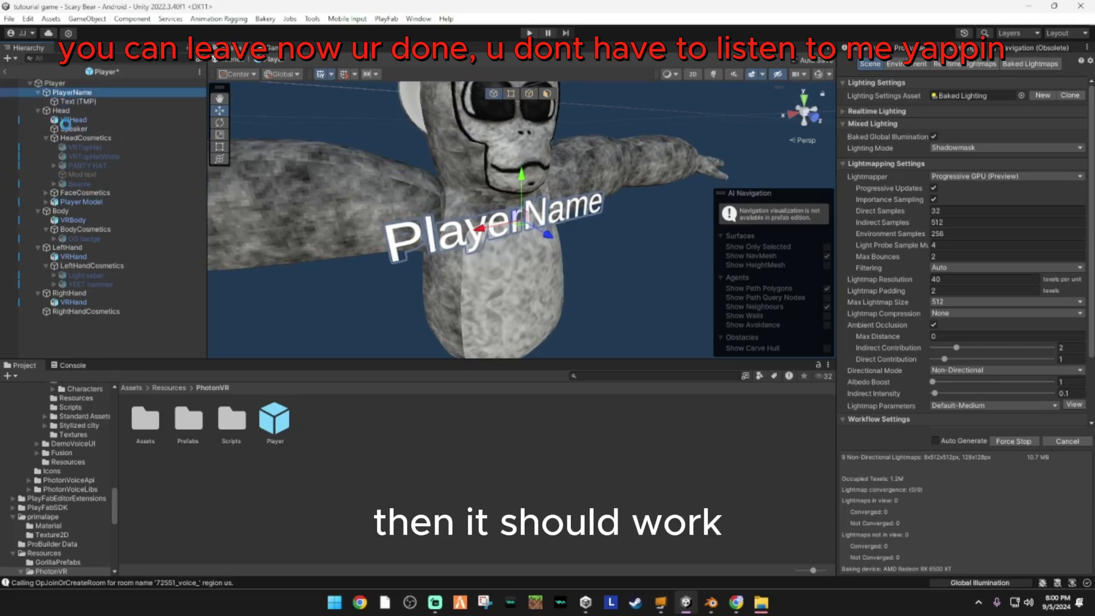
{"action": "left_click", "coordinate": [313, 320]}
{"action": "mouse_move", "coordinate": [323, 228]}
{"action": "right_mouse_down"}
{"action": "mouse_move", "coordinate": [313, 221]}
{"action": "mouse_move", "coordinate": [335, 226]}
{"action": "right_mouse_up"}
{"action": "scroll", "coordinate": [321, 225], "scroll_direction": "up", "scroll_amount": 5}
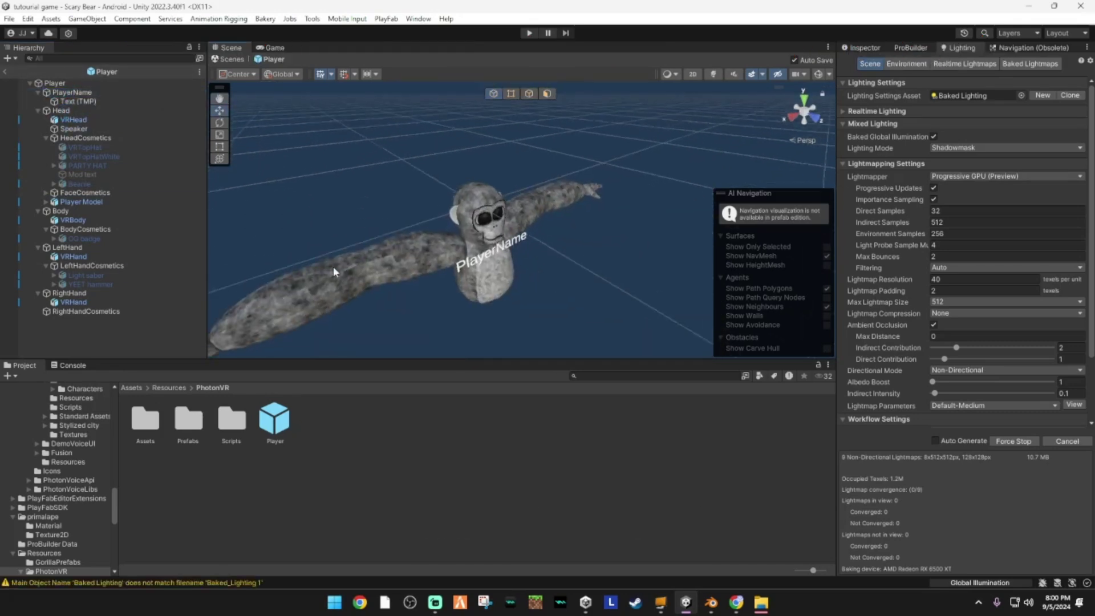
{"action": "left_click", "coordinate": [68, 365]}
{"action": "left_click", "coordinate": [16, 366]}
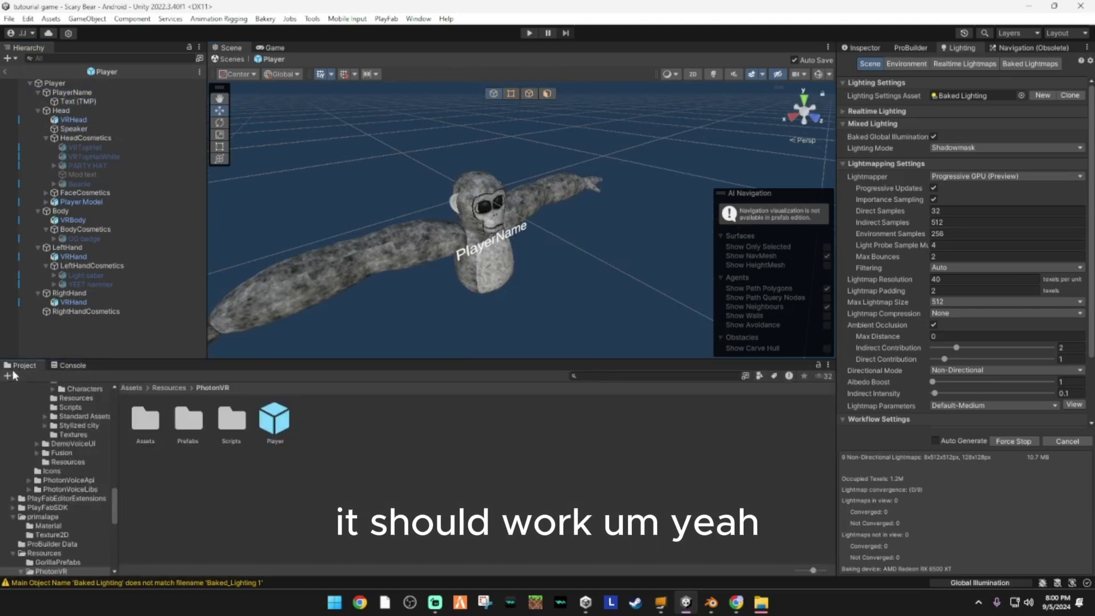
{"action": "left_click", "coordinate": [54, 366]}
{"action": "left_click", "coordinate": [18, 377]}
{"action": "left_click", "coordinate": [26, 376]}
{"action": "left_click", "coordinate": [25, 365]}
- Return the project browser to the Assets root and collapse its folder tree
{"action": "left_click", "coordinate": [131, 389]}
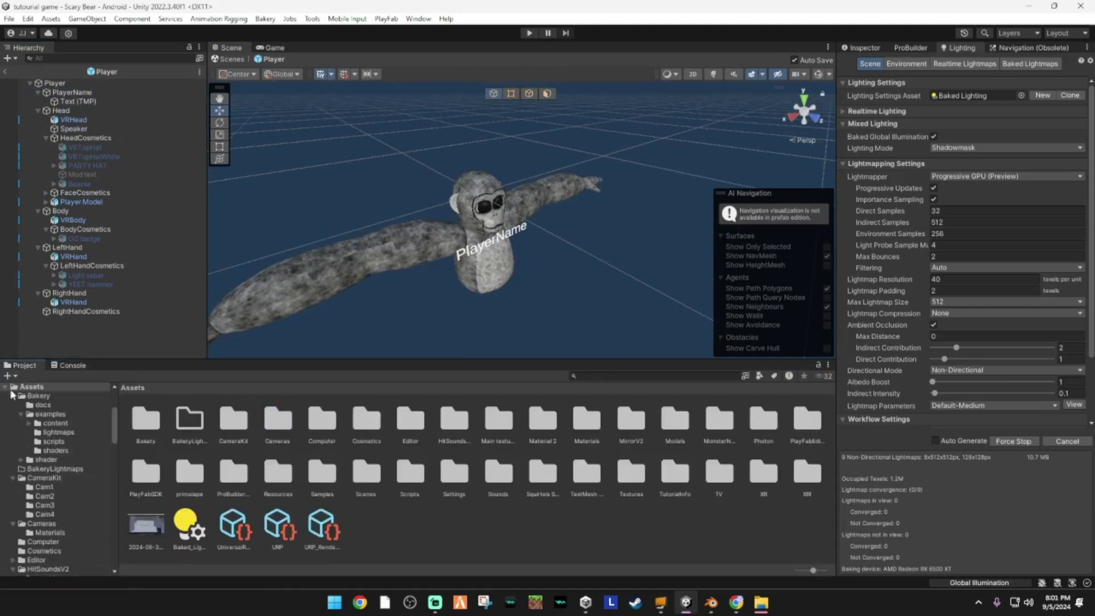
{"action": "left_click", "coordinate": [5, 388]}
{"action": "right_click_drag", "start_coordinate": [460, 163], "coordinate": [371, 131]}
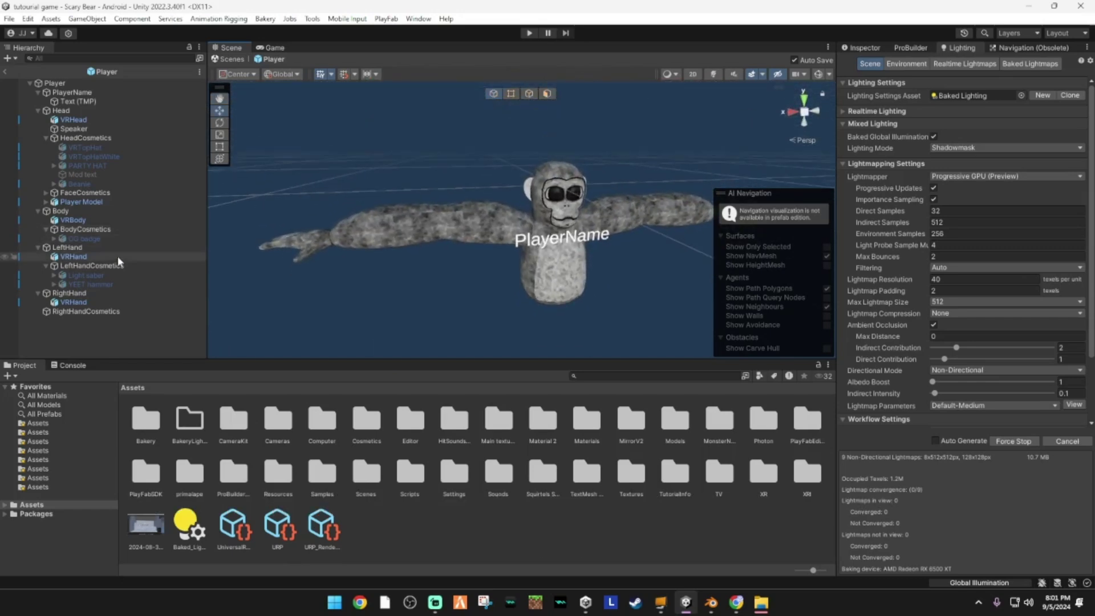
- Try moving LeftHandCosmetics toward the model's left hand, and undo the move
{"action": "left_click", "coordinate": [121, 276]}
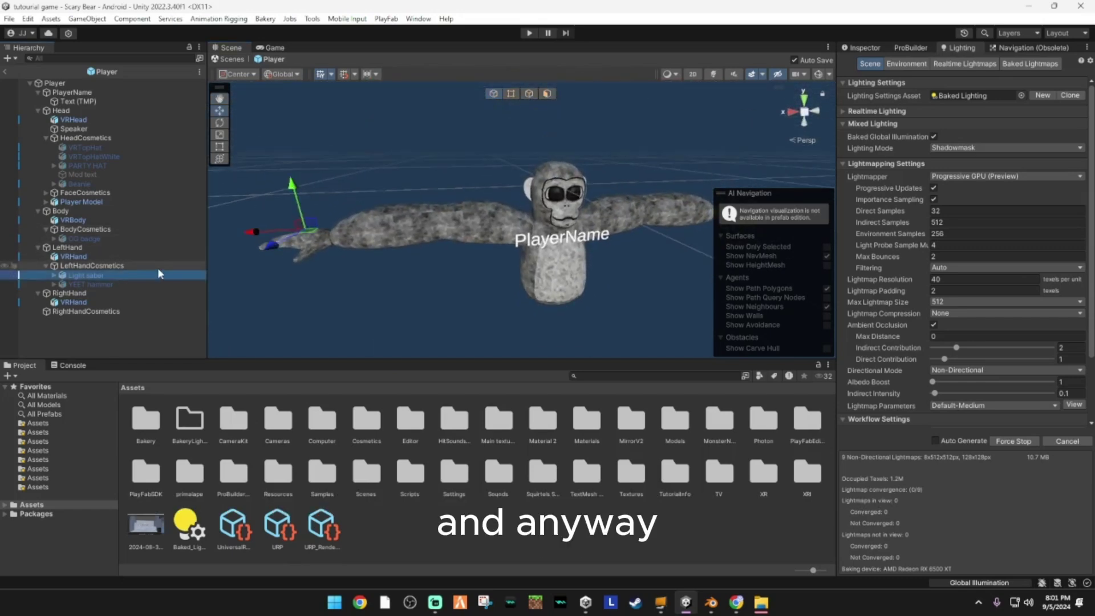
{"action": "left_click", "coordinate": [89, 267]}
{"action": "double_click", "coordinate": [88, 266]}
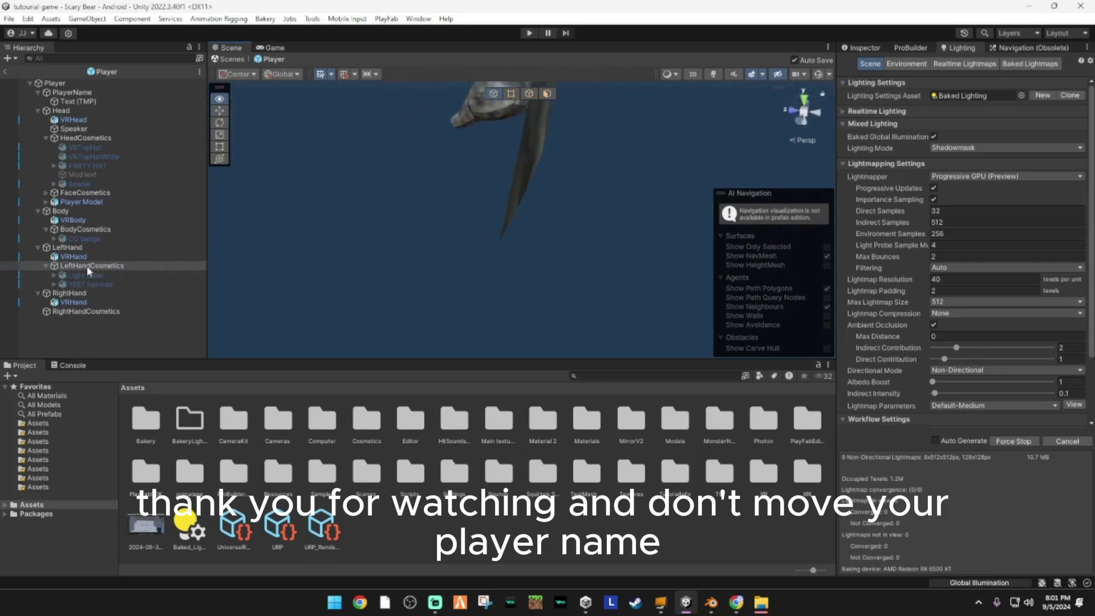
{"action": "right_click_drag", "start_coordinate": [328, 254], "coordinate": [933, 219]}
{"action": "left_click_drag", "start_coordinate": [631, 286], "coordinate": [550, 296]}
{"action": "key", "text": "ctrl+z"}
- Move the LeftHand object onto the model's left hand and bring the RightHand object into focus
{"action": "left_click", "coordinate": [84, 249]}
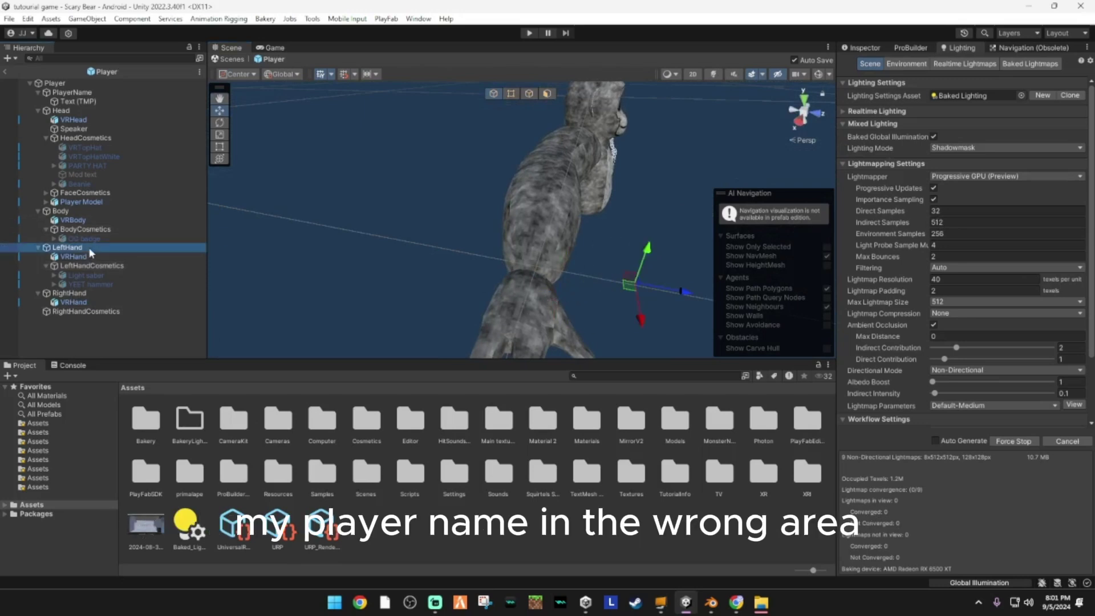
{"action": "left_click_drag", "start_coordinate": [652, 279], "coordinate": [523, 300]}
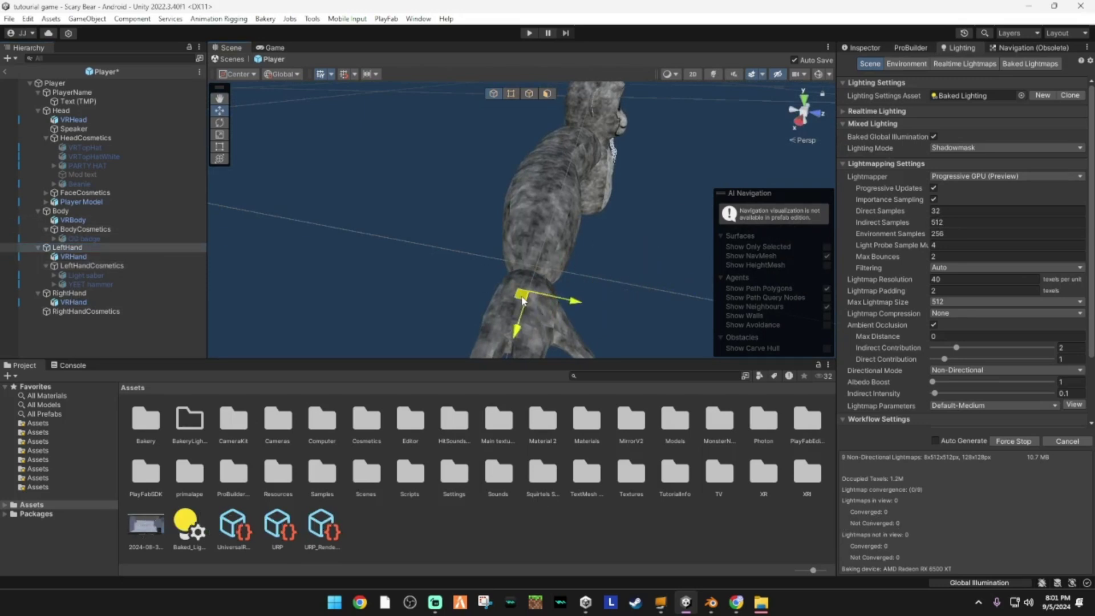
{"action": "left_click_drag", "start_coordinate": [596, 318], "coordinate": [525, 270], "text": "alt"}
{"action": "left_click_drag", "start_coordinate": [521, 312], "coordinate": [496, 222], "text": "alt"}
{"action": "double_click", "coordinate": [76, 293]}
{"action": "right_click_drag", "start_coordinate": [497, 223], "coordinate": [559, 108]}
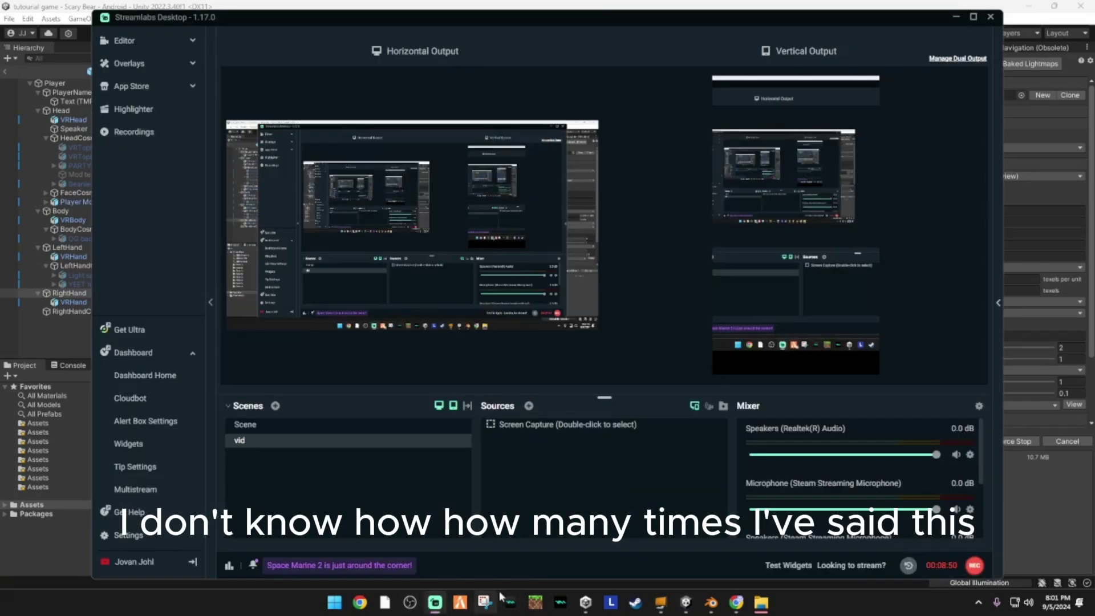
{"action": "left_click", "coordinate": [435, 603]}
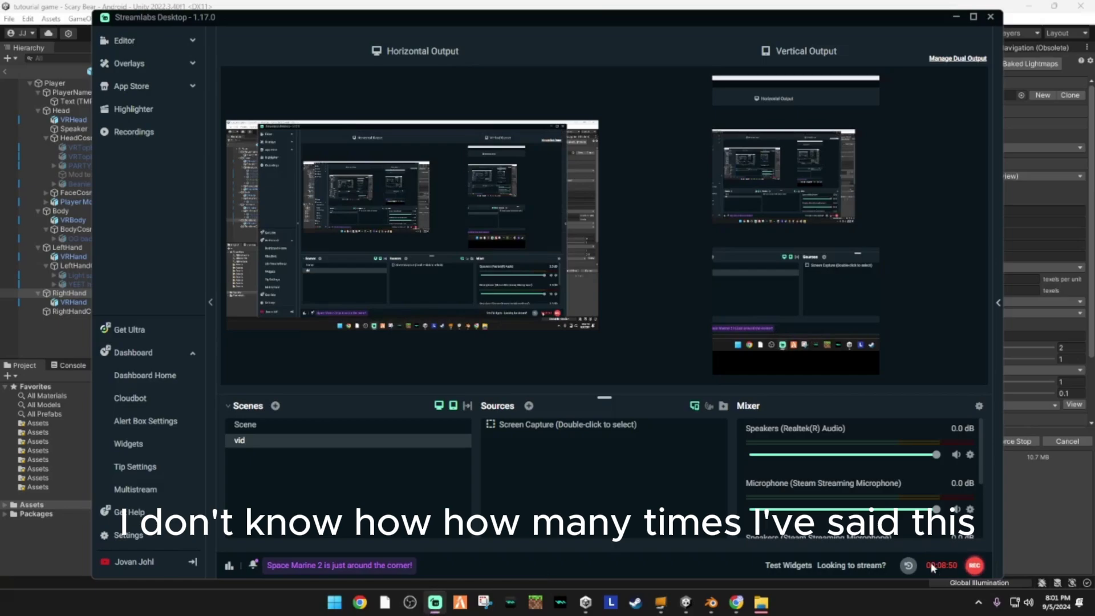